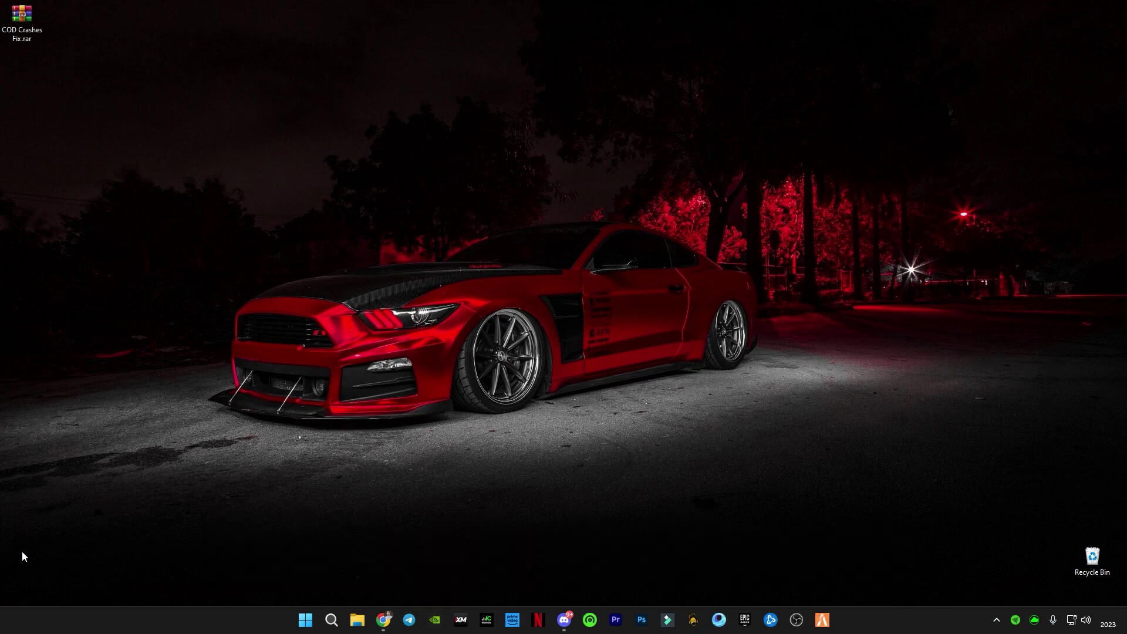
# Step: Open the Windows Temp folder from the Run dialog with 'temp'
pyautogui.rightClick(305, 626)
pyautogui.click(274, 547)
pyautogui.write('temp')
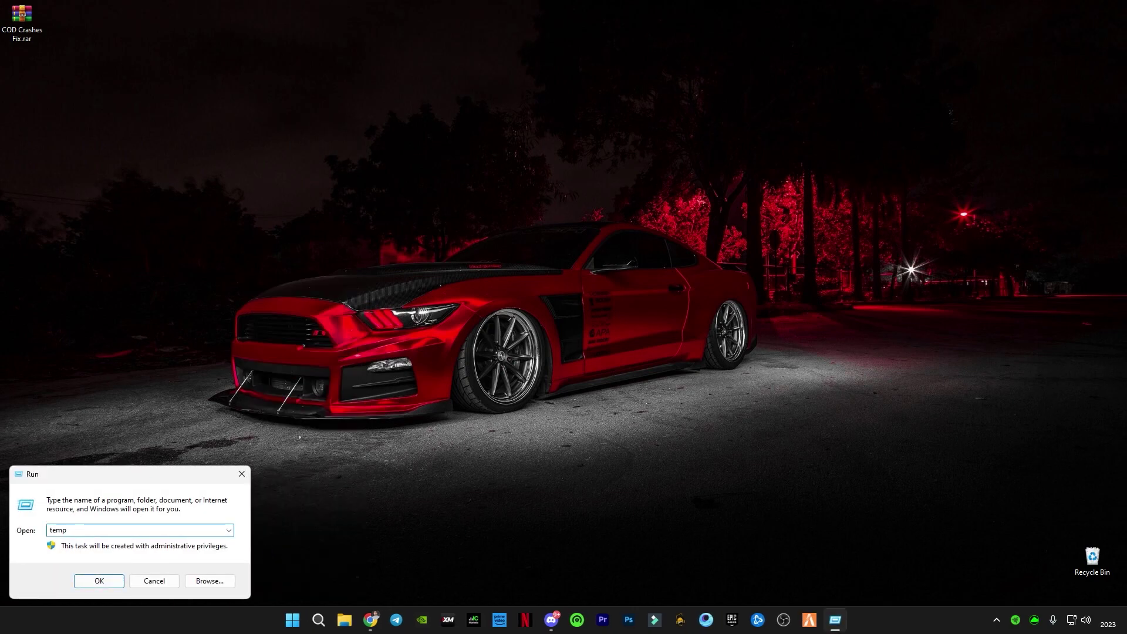
pyautogui.press('Return')
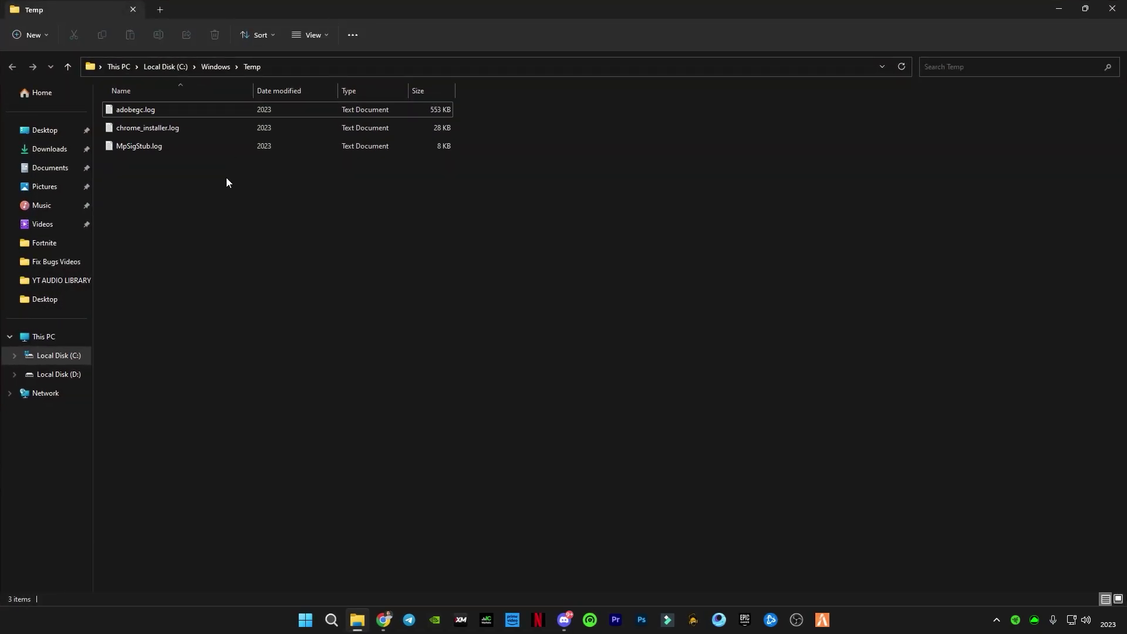
# Step: Delete all the Temp log files, skipping the in-use adobegc.log for all items
pyautogui.hotkey('ctrl', 'a')
pyautogui.press('Delete')
pyautogui.press('Return')
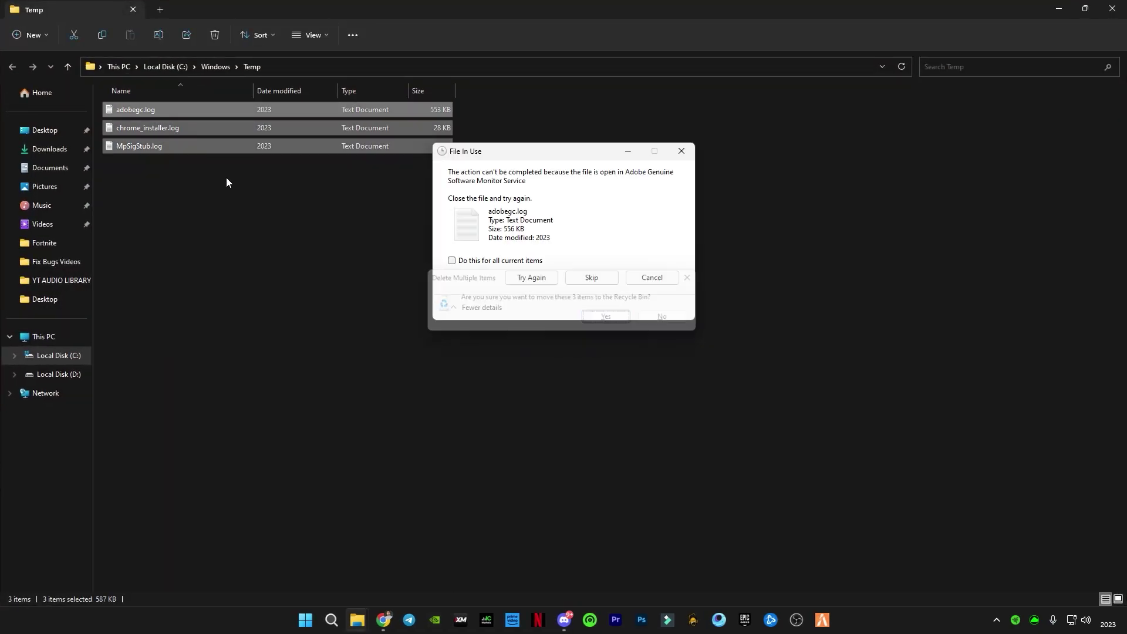
pyautogui.click(513, 260)
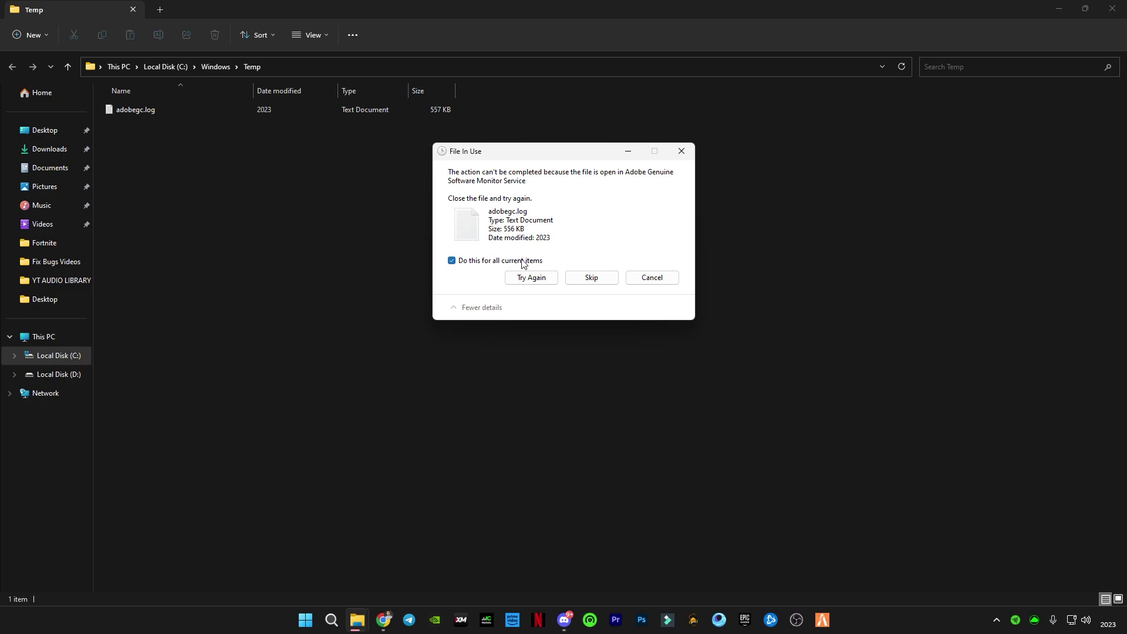
pyautogui.click(576, 279)
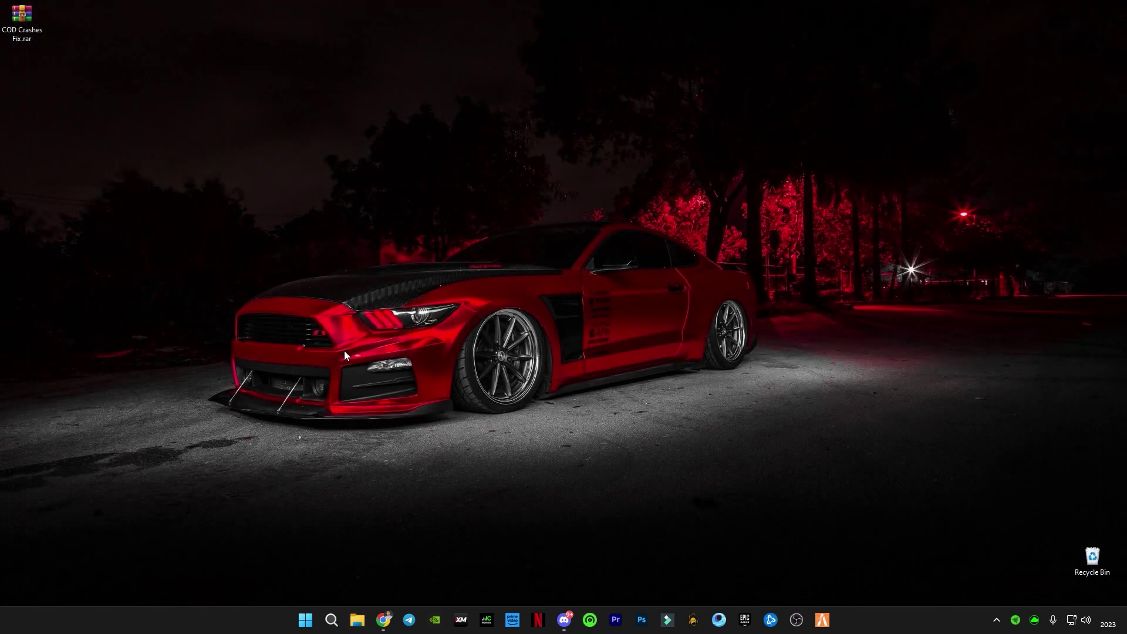
# Step: Open the user's %temp% folder from the Run dialog
pyautogui.press('super+r')
pyautogui.write('%temp%')
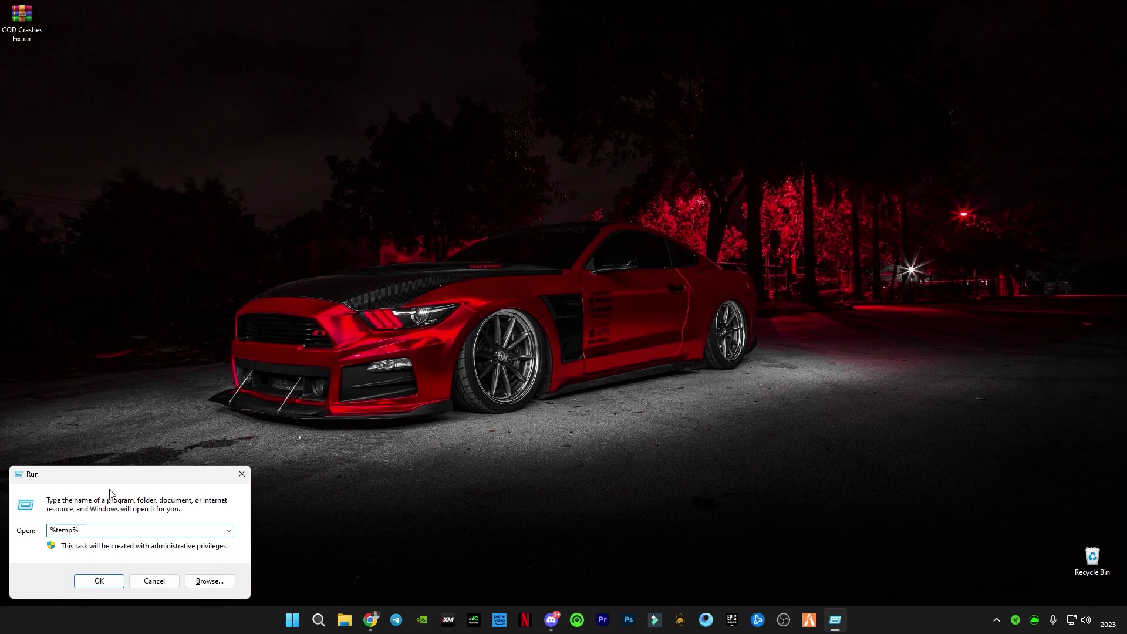
pyautogui.press('Return')
# Step: Delete all 45 temp items, skipping in-use files and folders, then close the window
pyautogui.hotkey('ctrl', 'a')
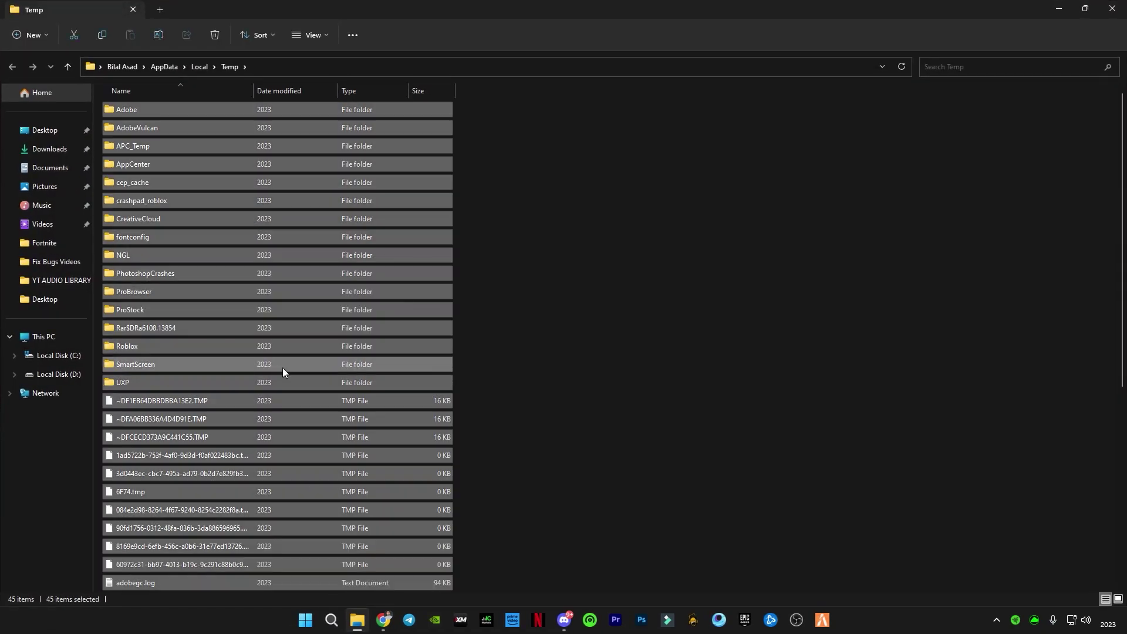
pyautogui.press('Delete')
pyautogui.press('Return')
pyautogui.click(485, 254)
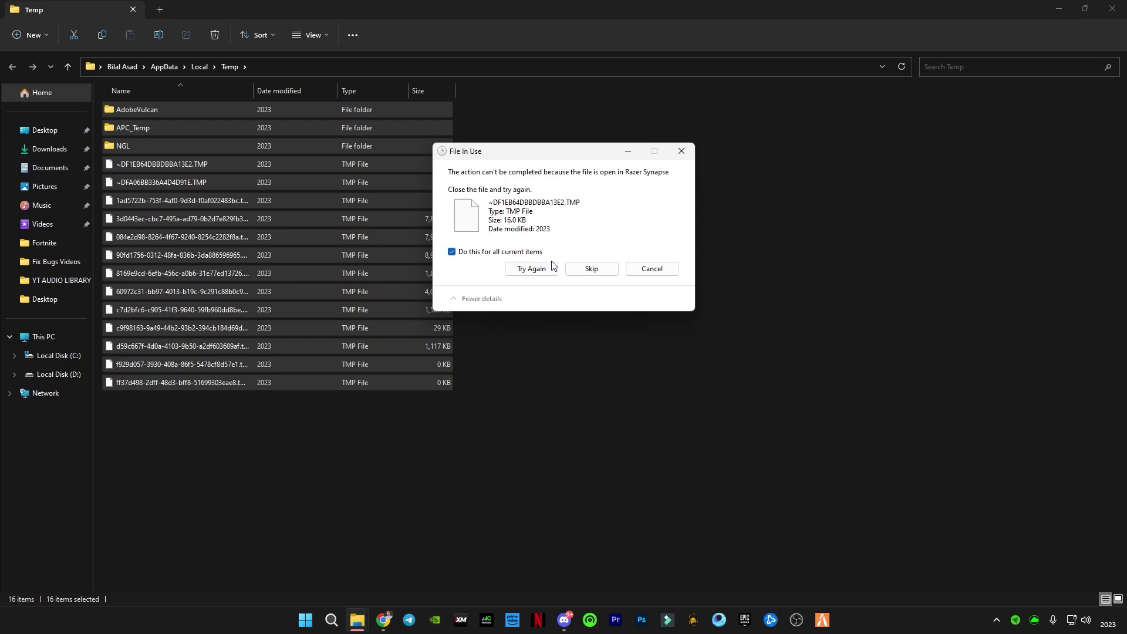
pyautogui.click(591, 269)
pyautogui.click(452, 261)
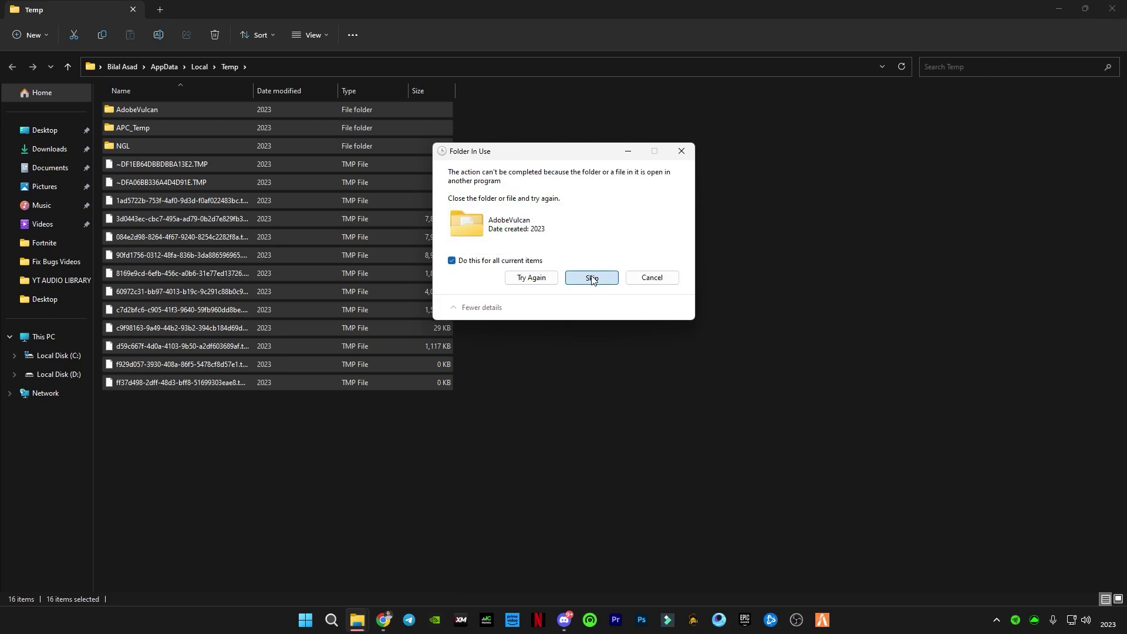
pyautogui.click(591, 277)
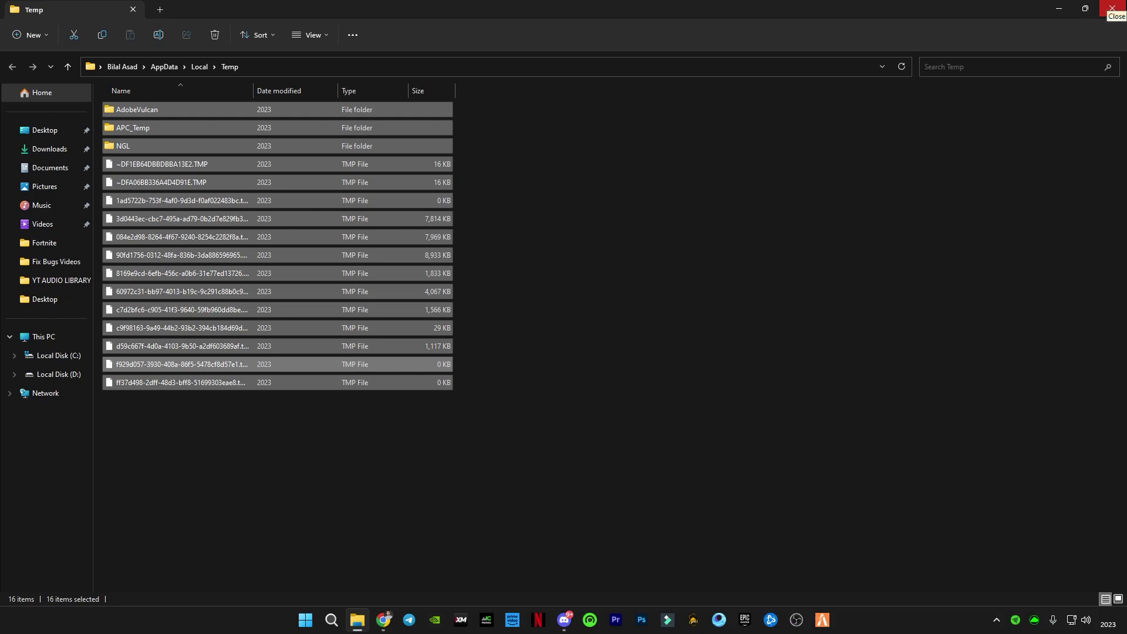
pyautogui.click(1112, 9)
# Step: Open the Prefetch folder through Run, delete its contents, and close it
pyautogui.press('super+r')
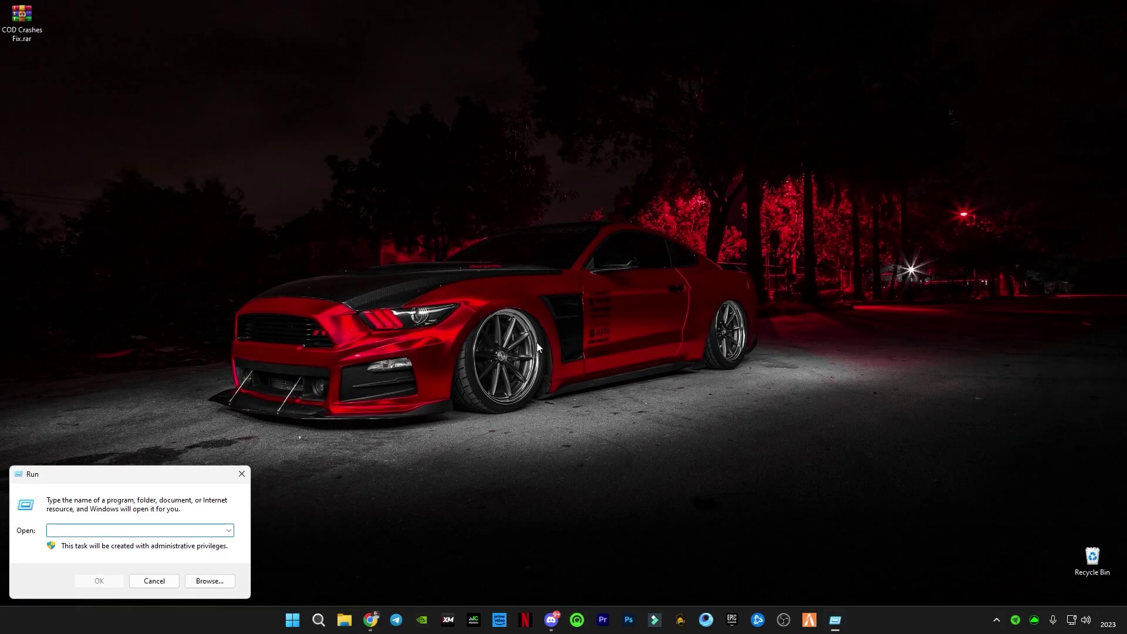
pyautogui.write('p')
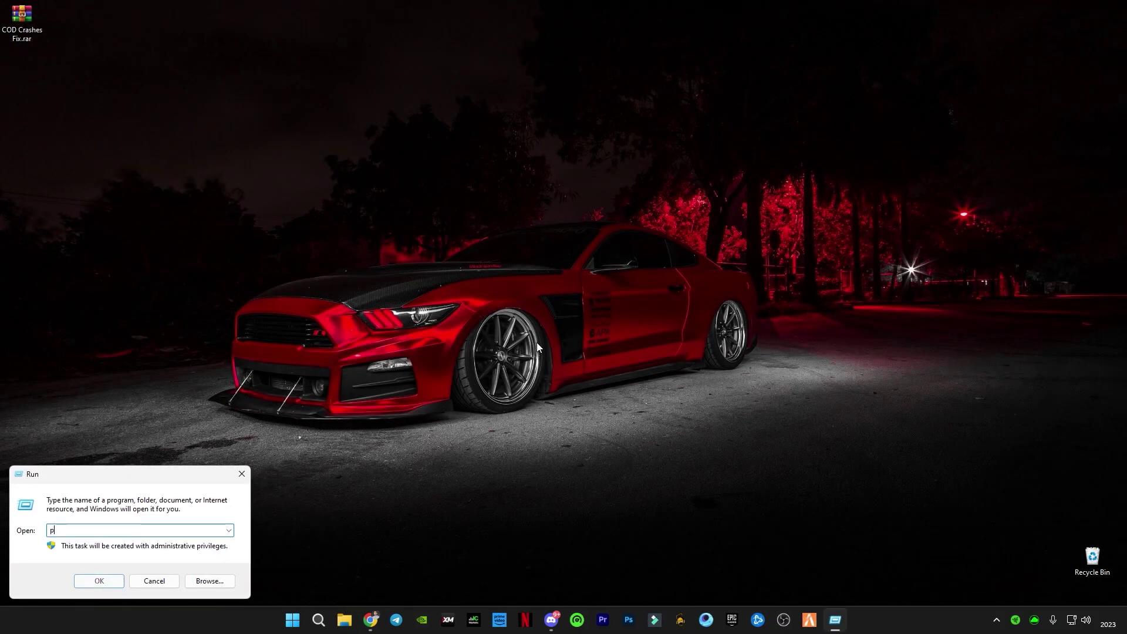
pyautogui.write('refetch')
pyautogui.press('Return')
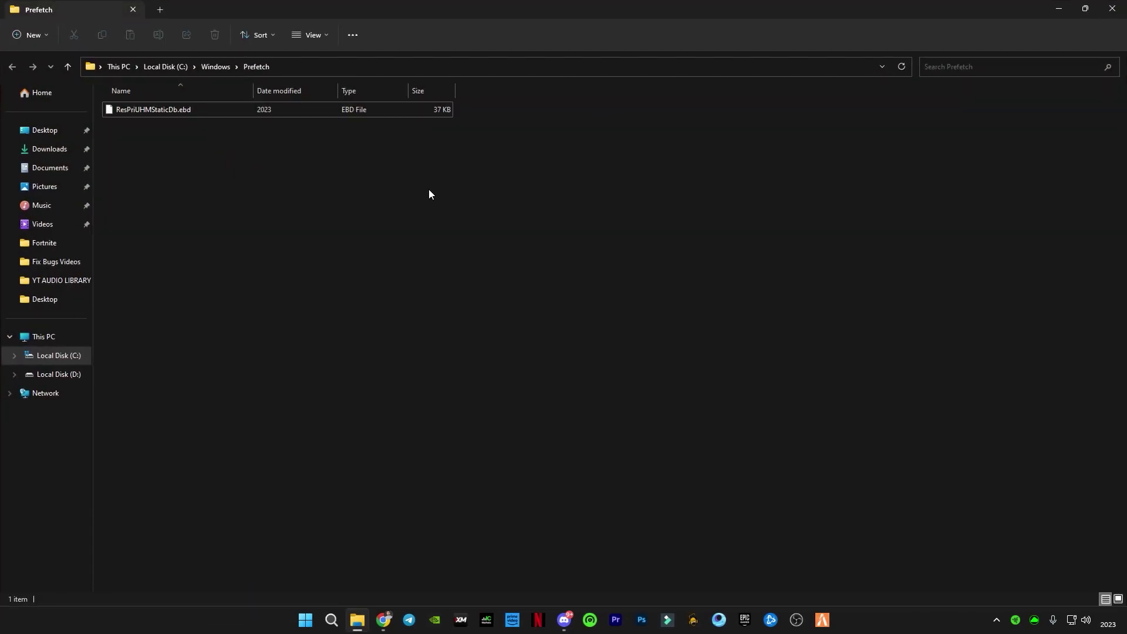
pyautogui.hotkey('ctrl', 'a')
pyautogui.press('Delete')
pyautogui.press('Return')
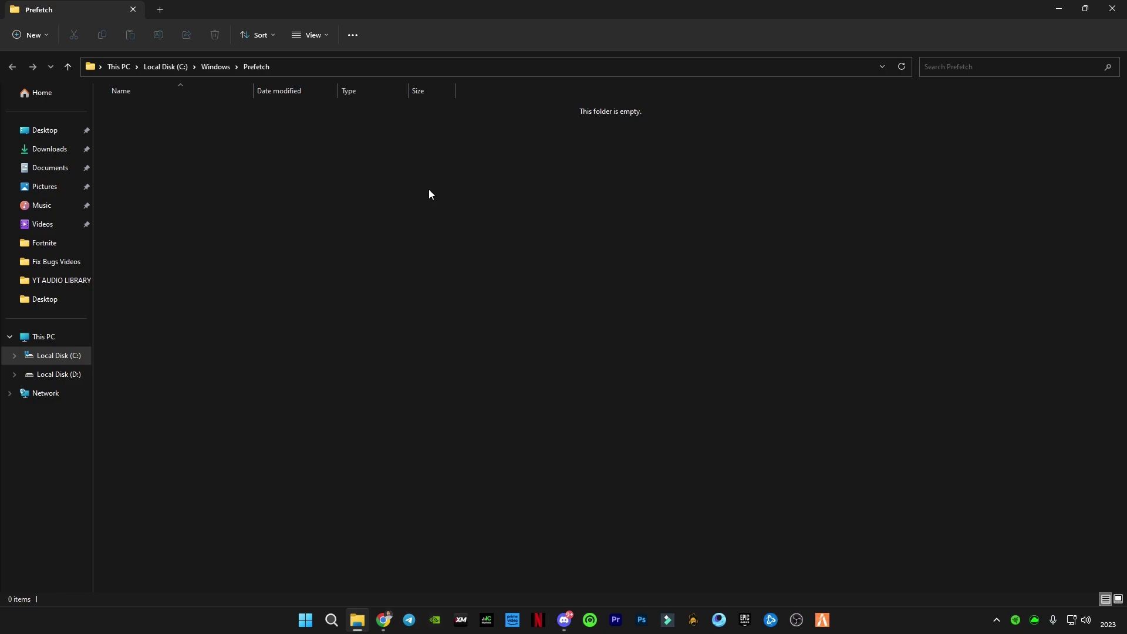
pyautogui.click(1120, 12)
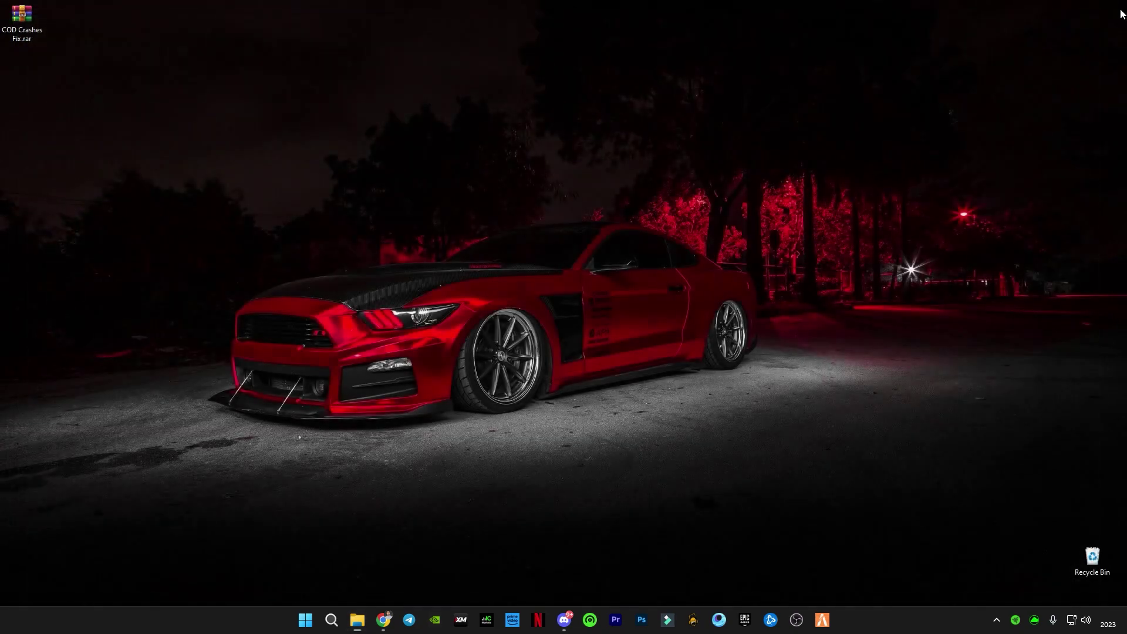
# Step: Permanently empty the Recycle Bin
pyautogui.rightClick(1093, 562)
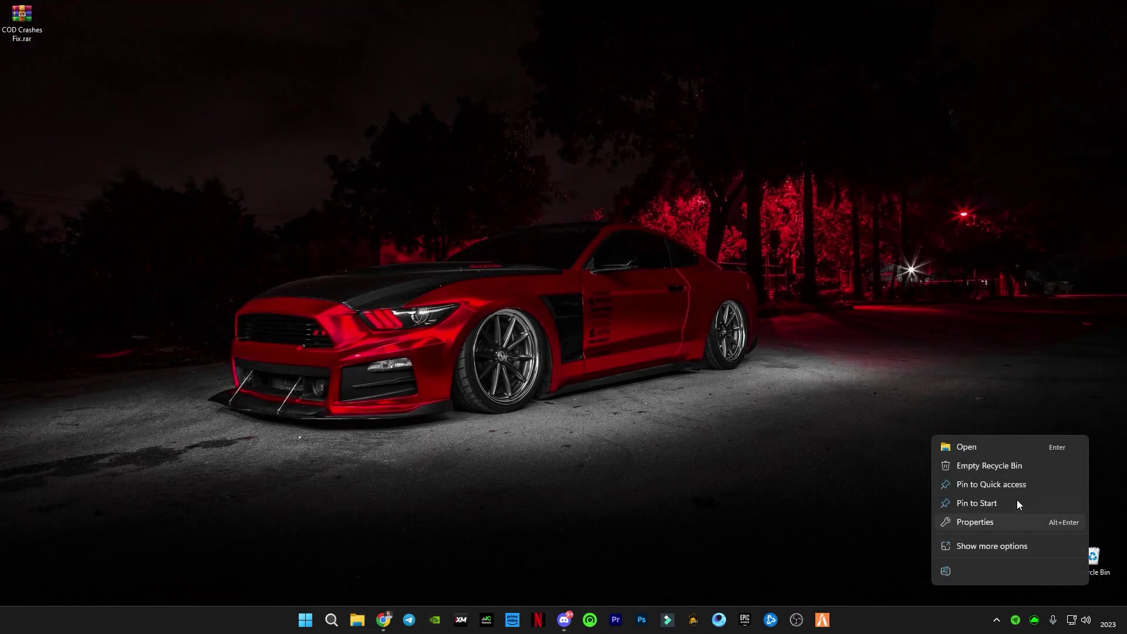
pyautogui.click(998, 468)
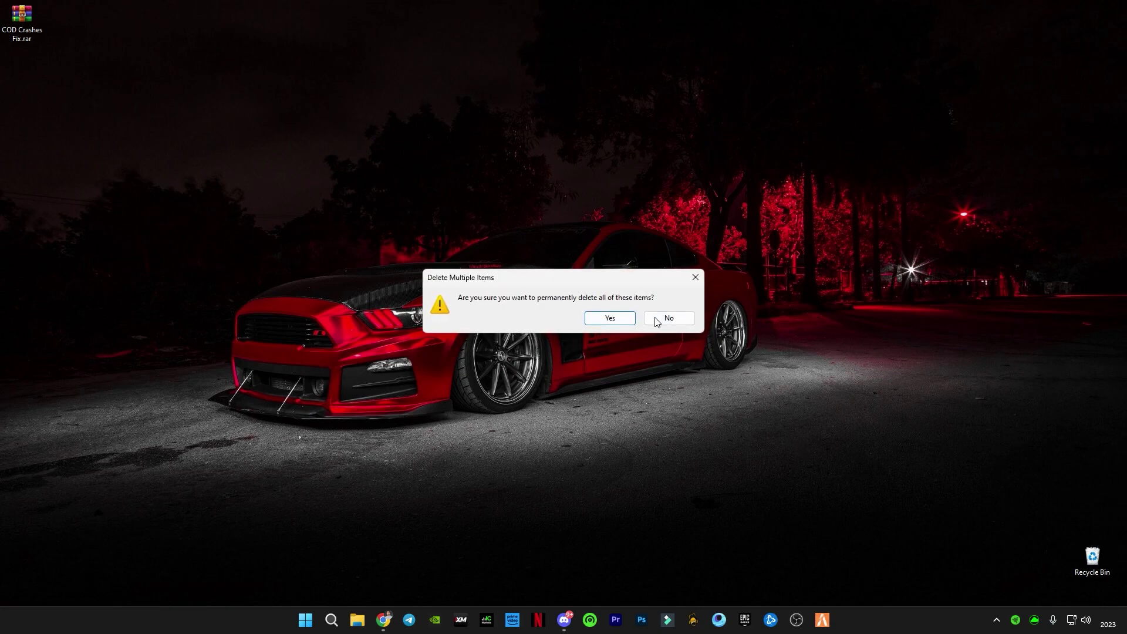
pyautogui.click(629, 317)
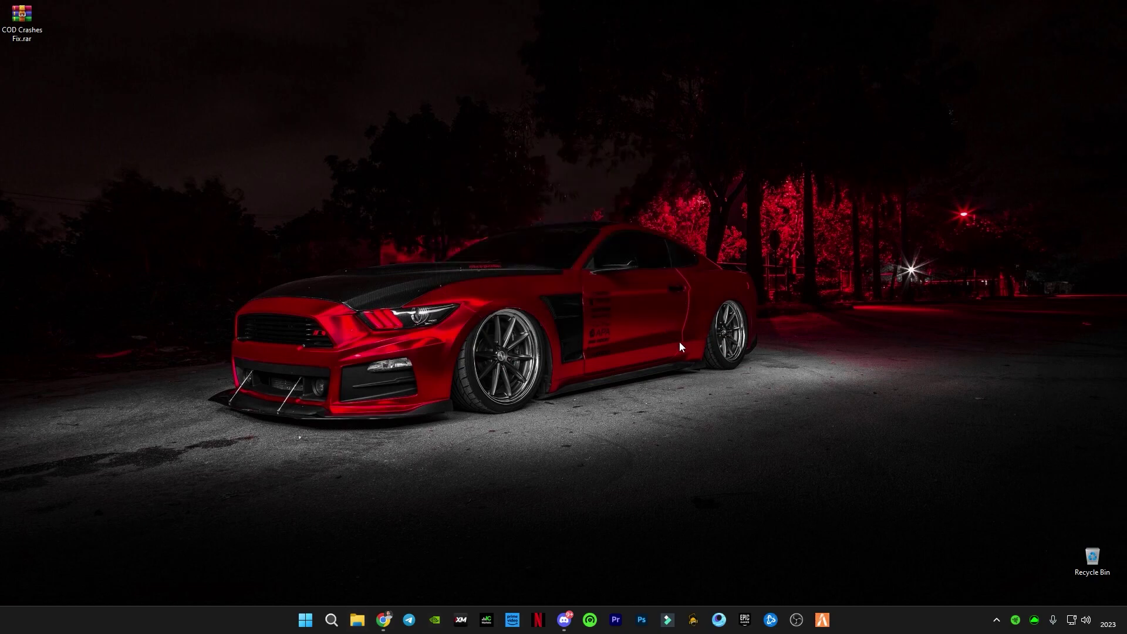
# Step: Extract COD Crashes Fix.rar onto the desktop with Extract Here
pyautogui.rightClick(26, 26)
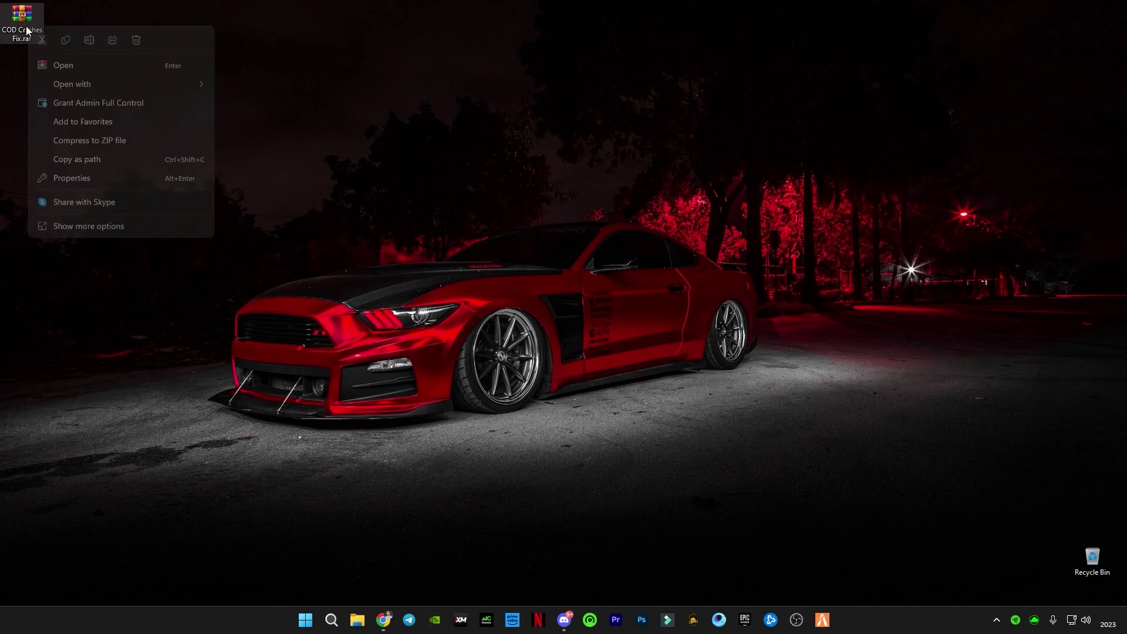
pyautogui.click(94, 225)
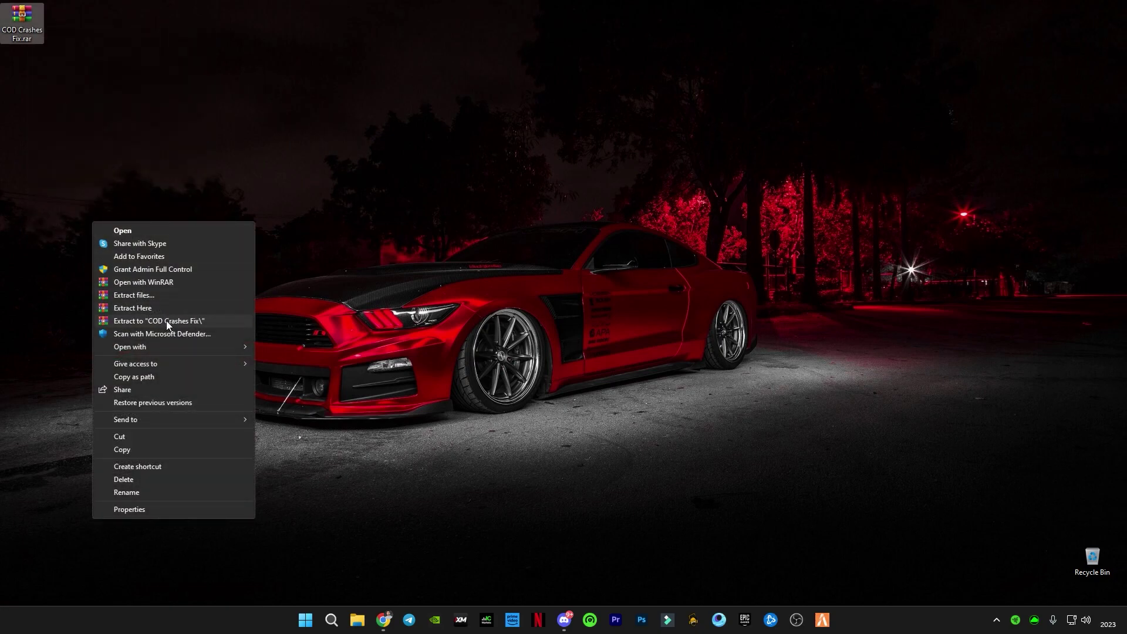
pyautogui.click(149, 308)
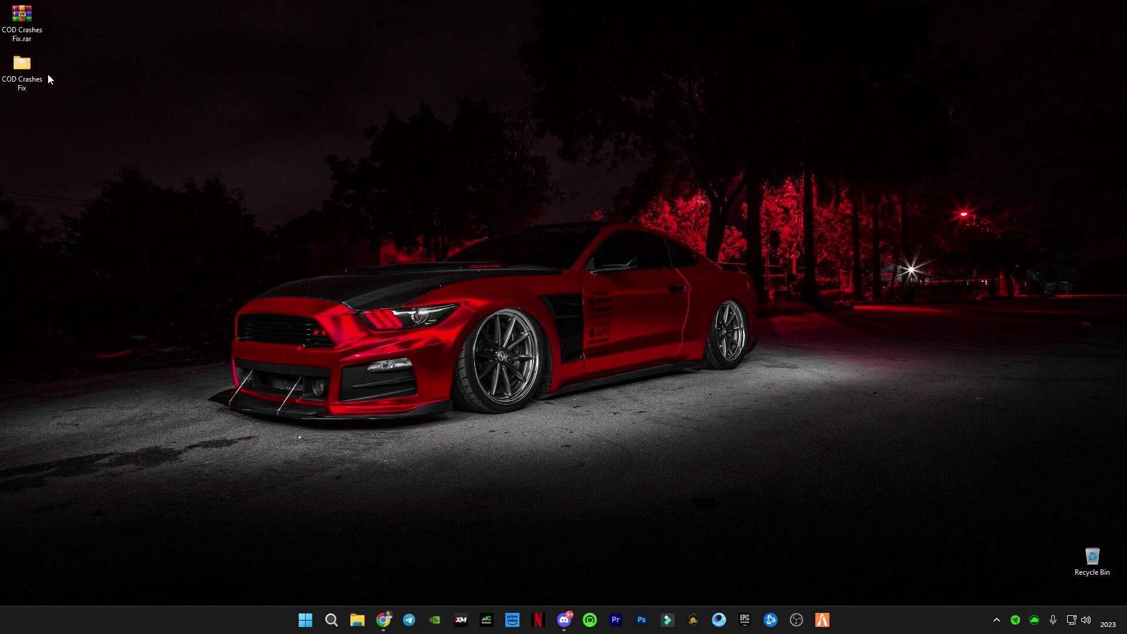
# Step: Launch dxwebsetup.exe from COD Crashes Fix\DirectX Installer
pyautogui.doubleClick(31, 72)
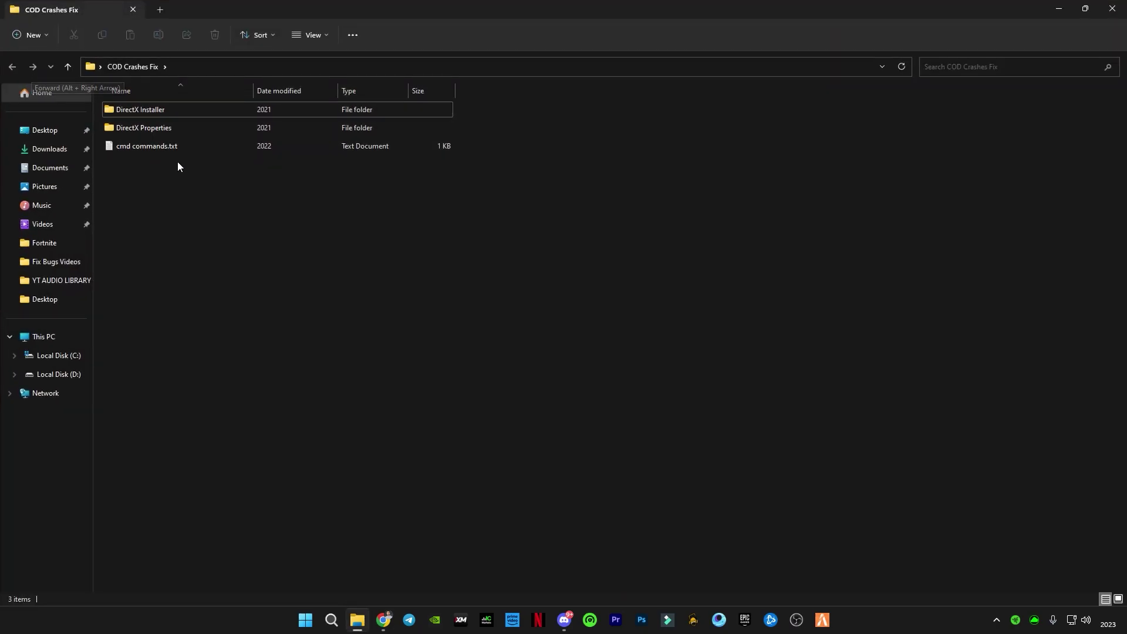
pyautogui.moveTo(229, 216); pyautogui.dragTo(169, 195)
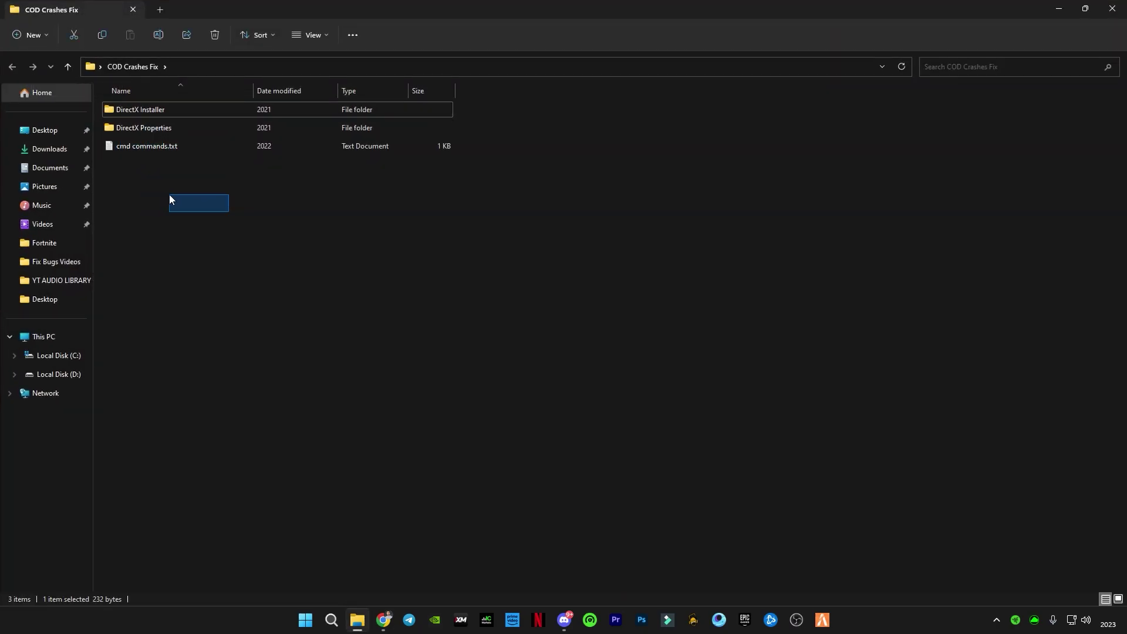
pyautogui.doubleClick(139, 110)
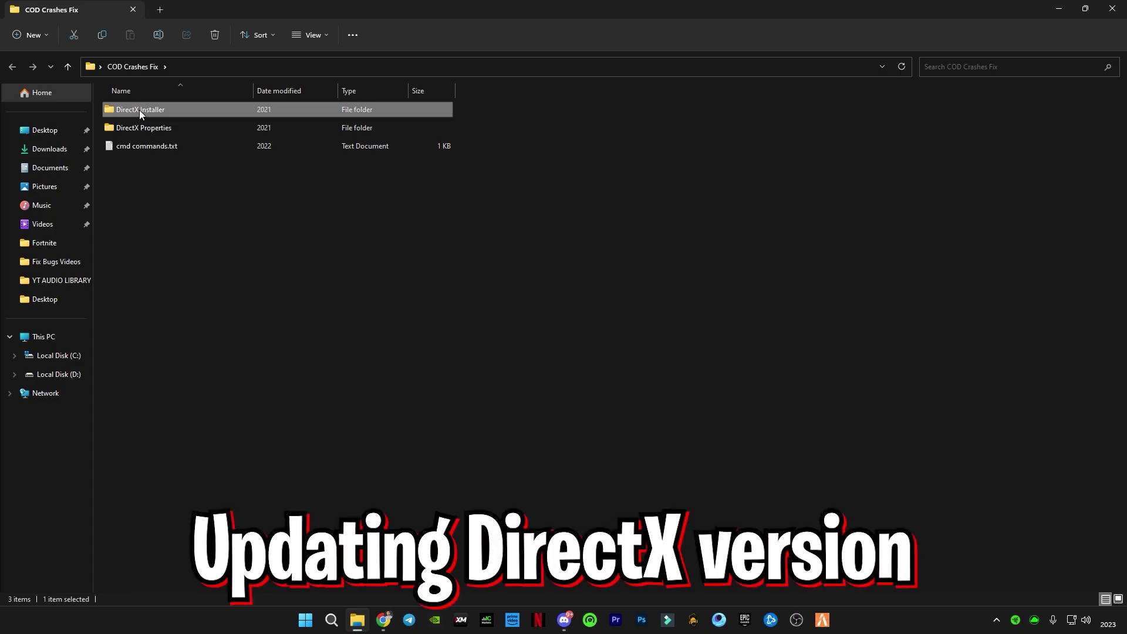
pyautogui.click(139, 110)
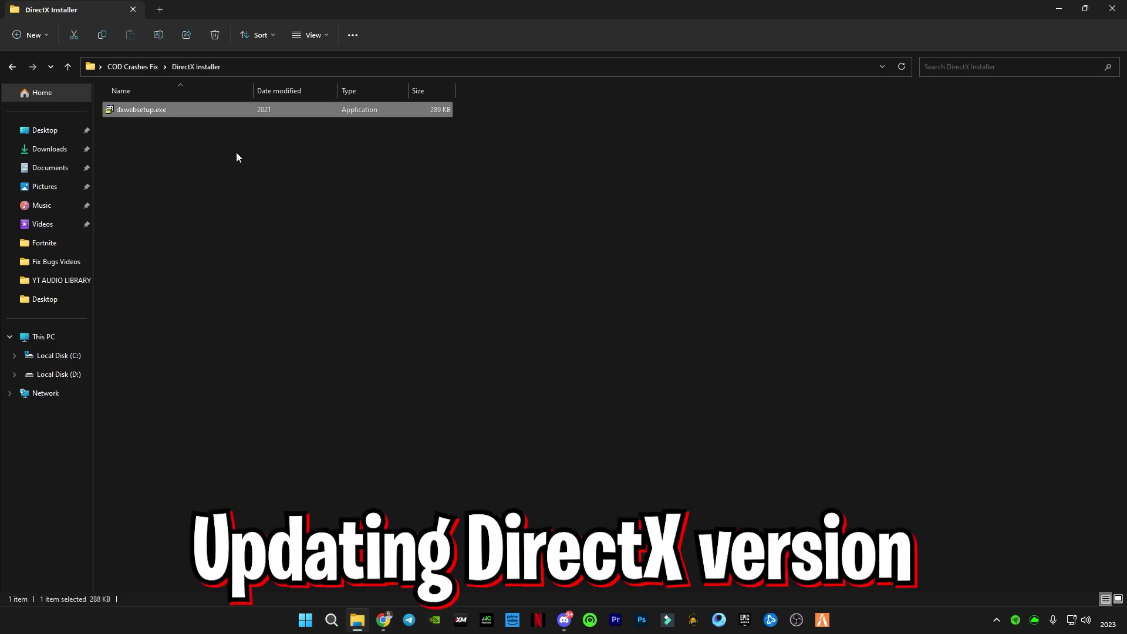
pyautogui.doubleClick(157, 111)
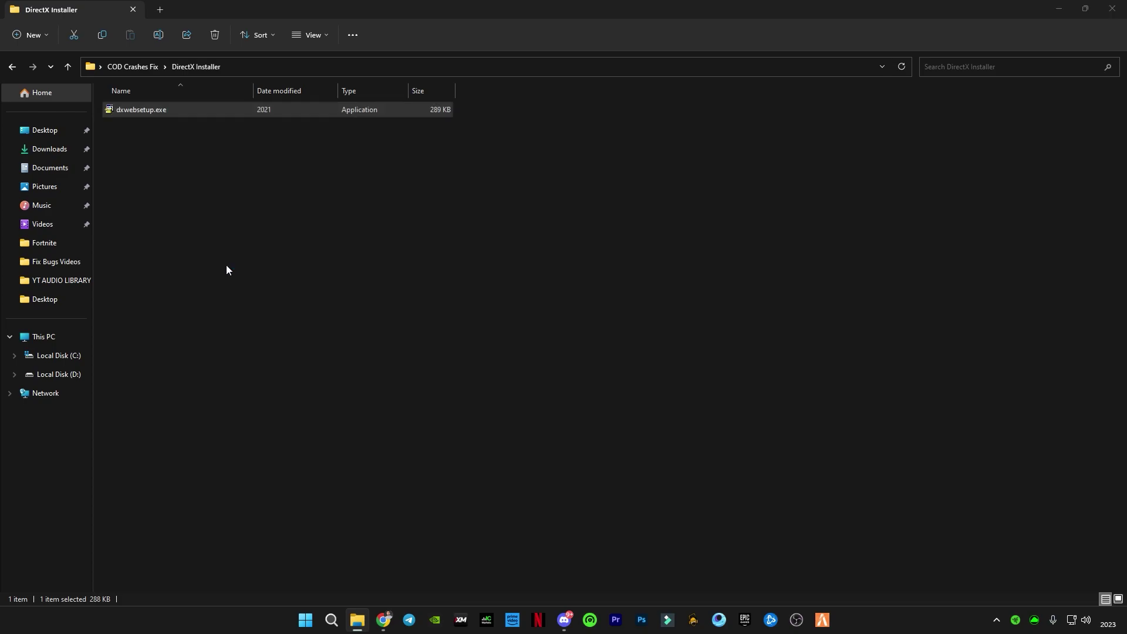
# Step: Accept the DirectX licence, untick the Bing Bar, and finish setup
pyautogui.click(209, 247)
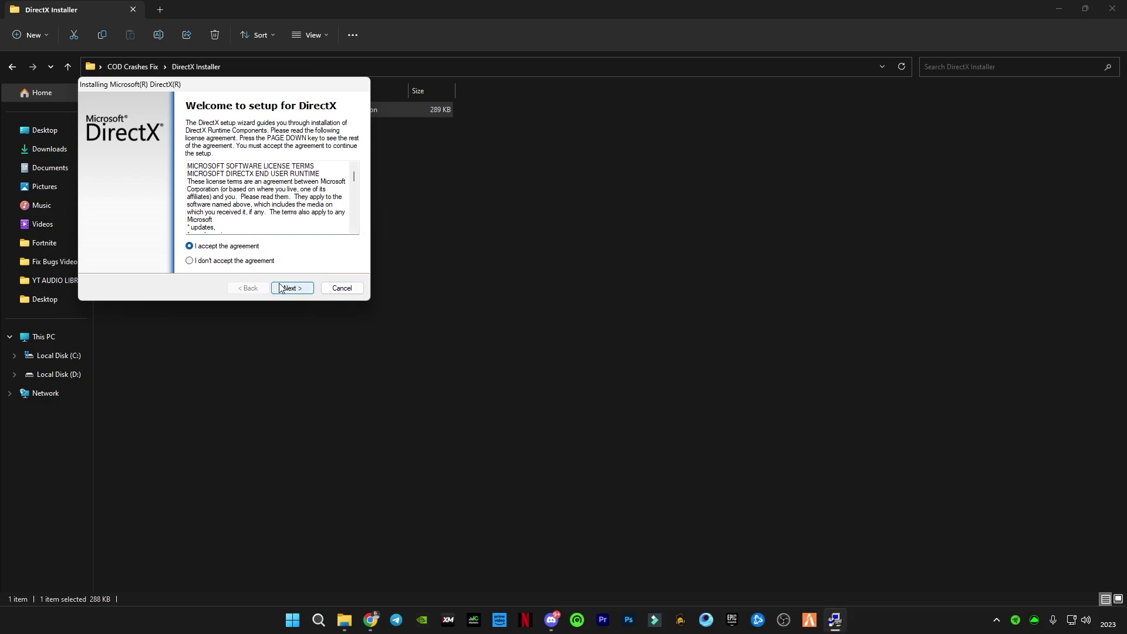
pyautogui.click(292, 288)
pyautogui.click(182, 207)
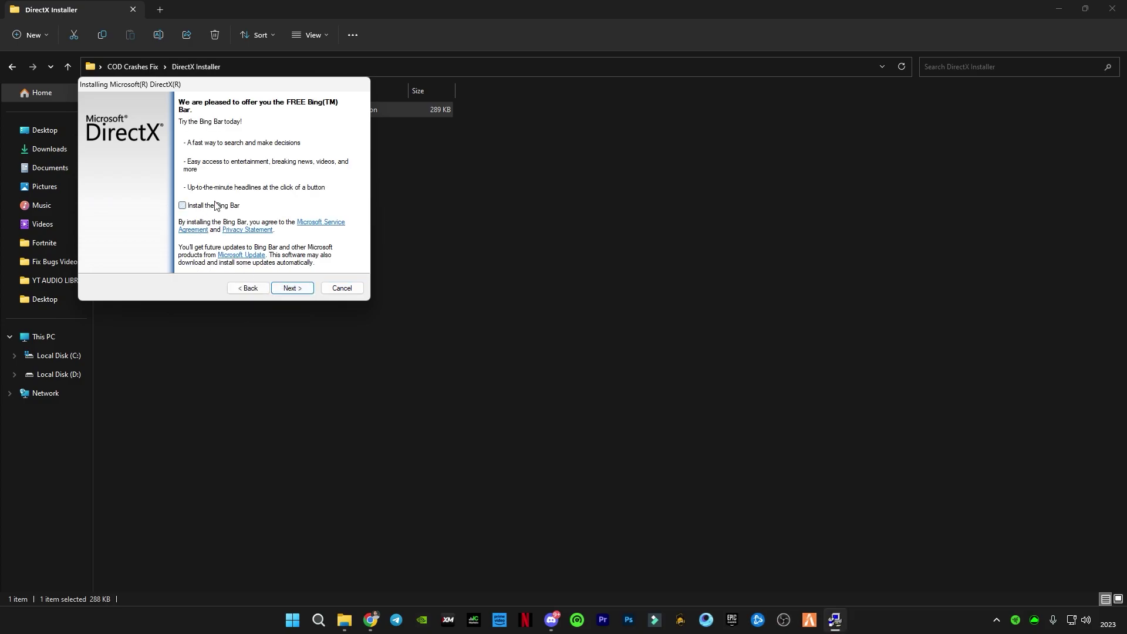
pyautogui.click(285, 287)
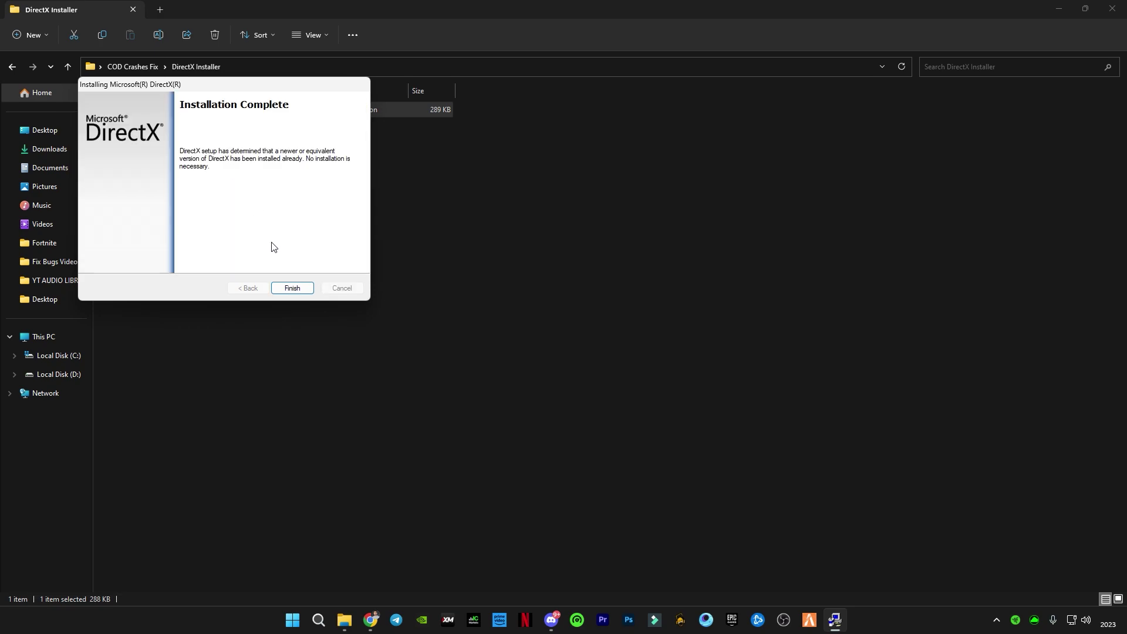
pyautogui.click(292, 287)
pyautogui.click(11, 67)
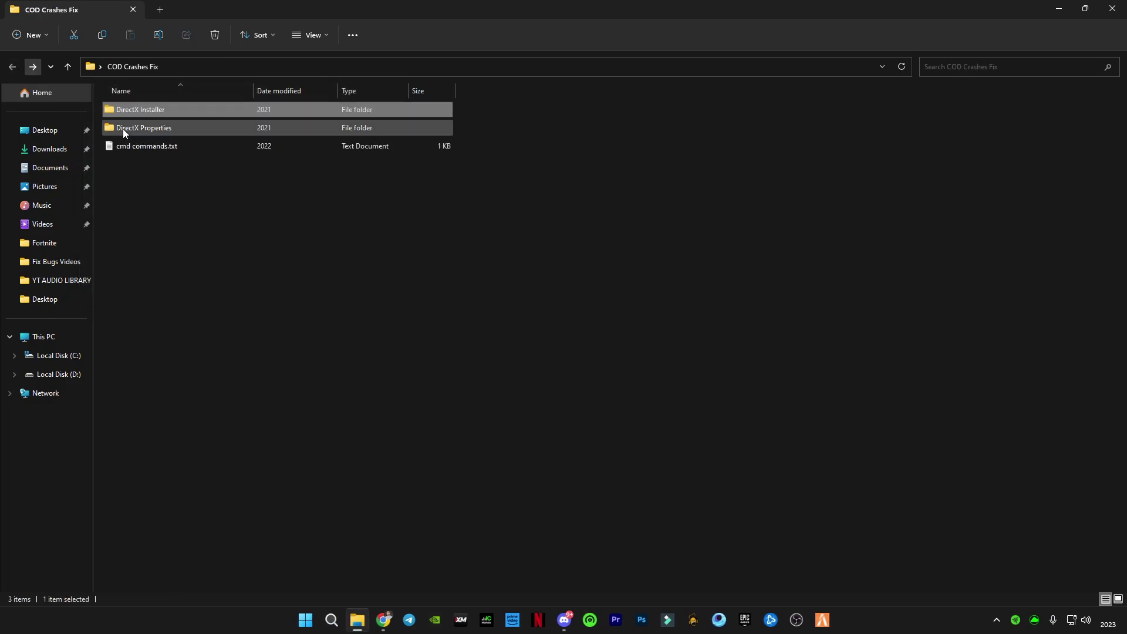
# Step: Run dxcpl.exe from the DirectX Properties folder and browse to add an executable
pyautogui.doubleClick(139, 130)
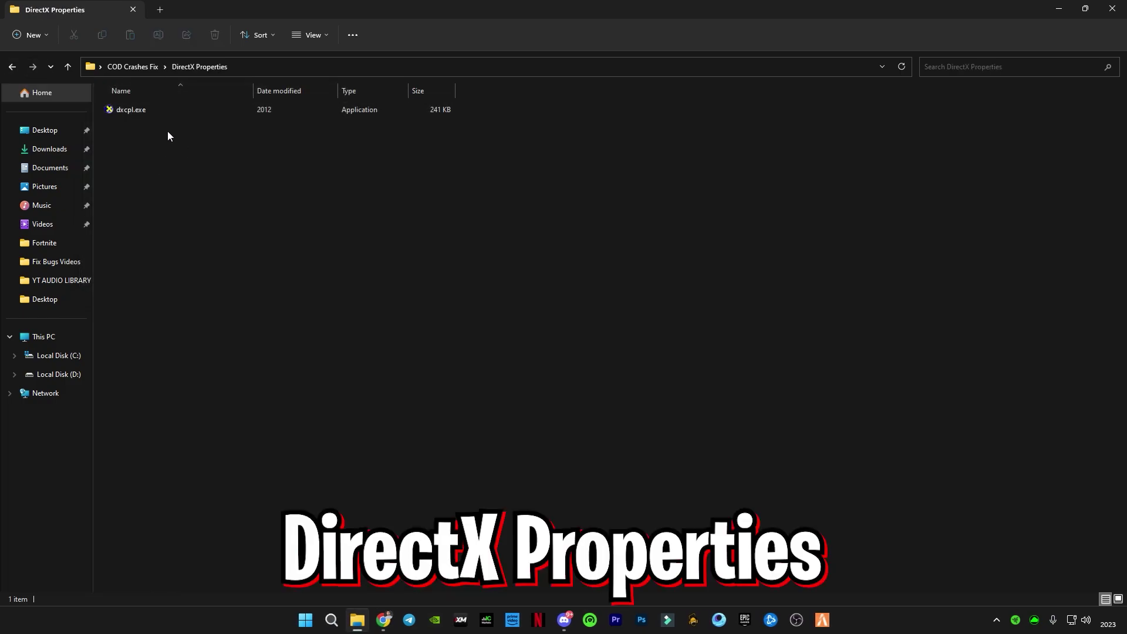
pyautogui.doubleClick(126, 110)
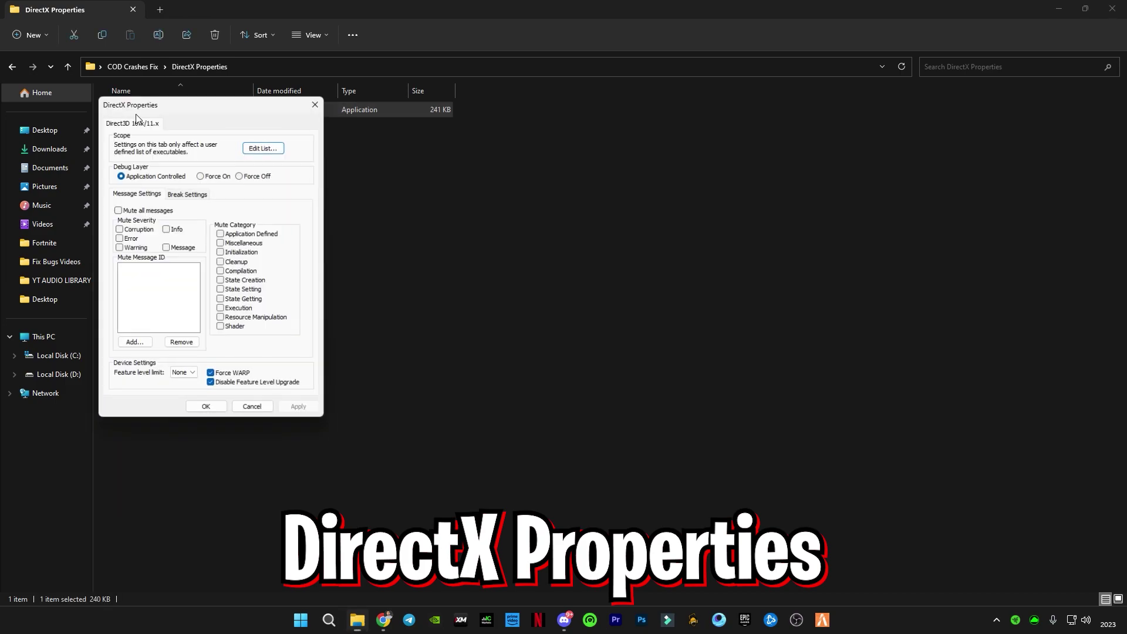
pyautogui.click(265, 146)
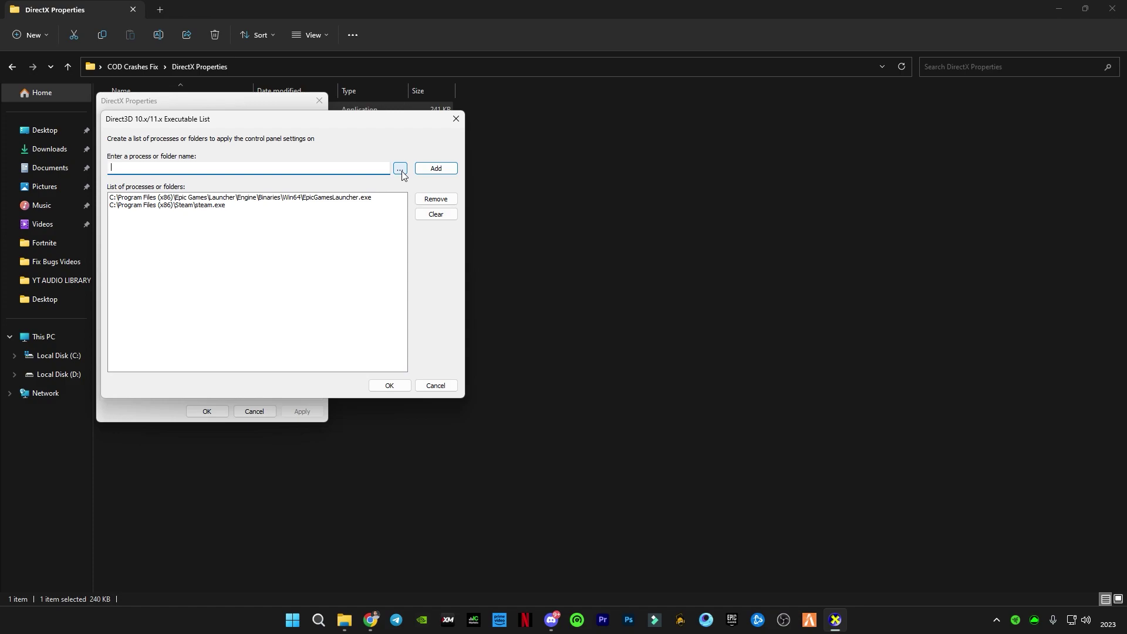
pyautogui.click(400, 169)
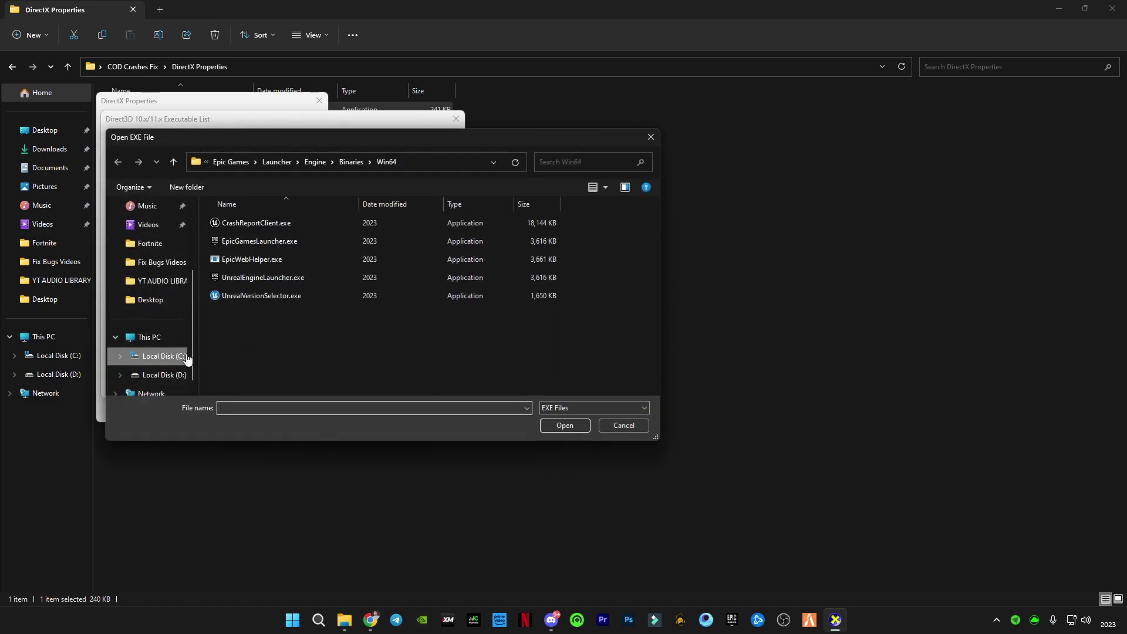
# Step: Add C:\Program Files (x86)\Steam\steam.exe to the Direct3D executable list
pyautogui.click(165, 357)
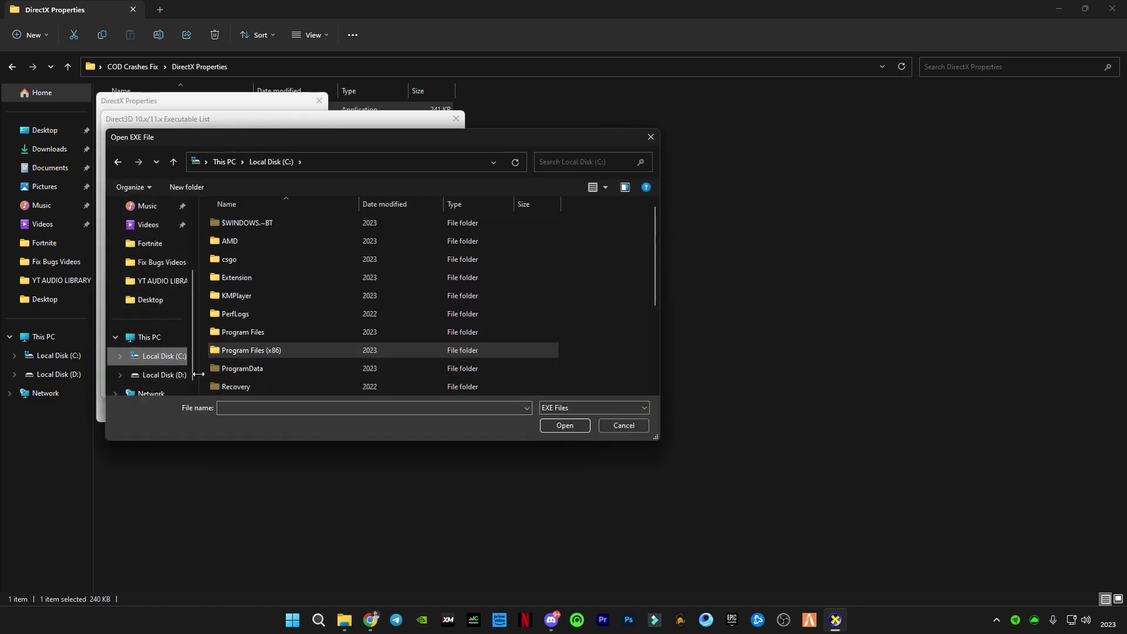
pyautogui.doubleClick(269, 334)
pyautogui.press('BackSpace')
pyautogui.doubleClick(268, 346)
pyautogui.scroll(-5, 296, 301)
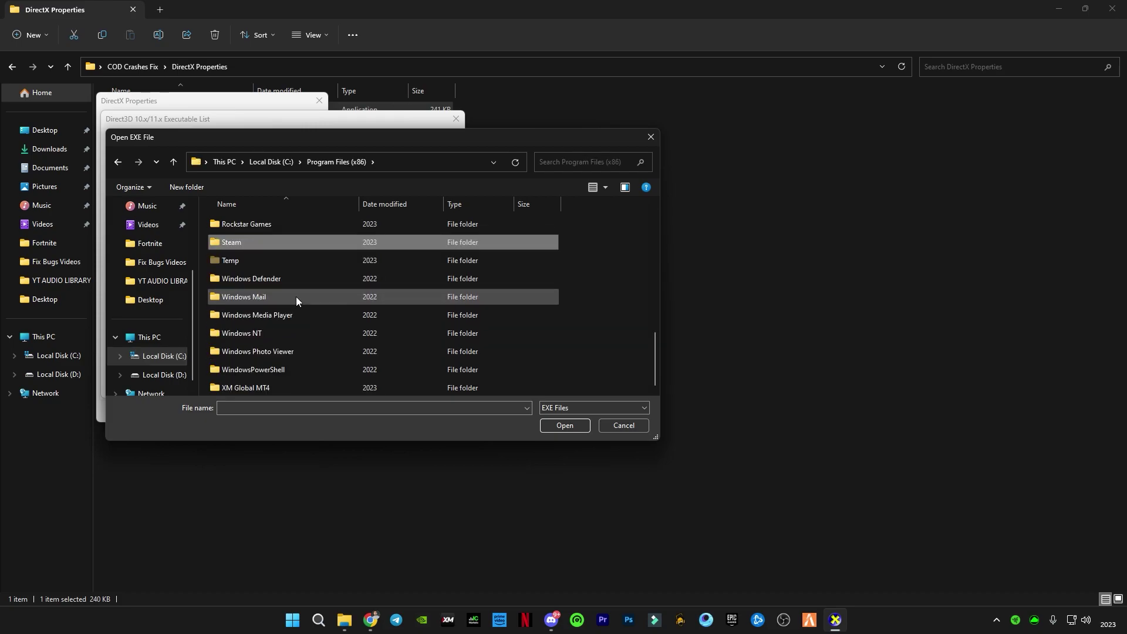
pyautogui.doubleClick(255, 243)
pyautogui.scroll(-8, 327, 291)
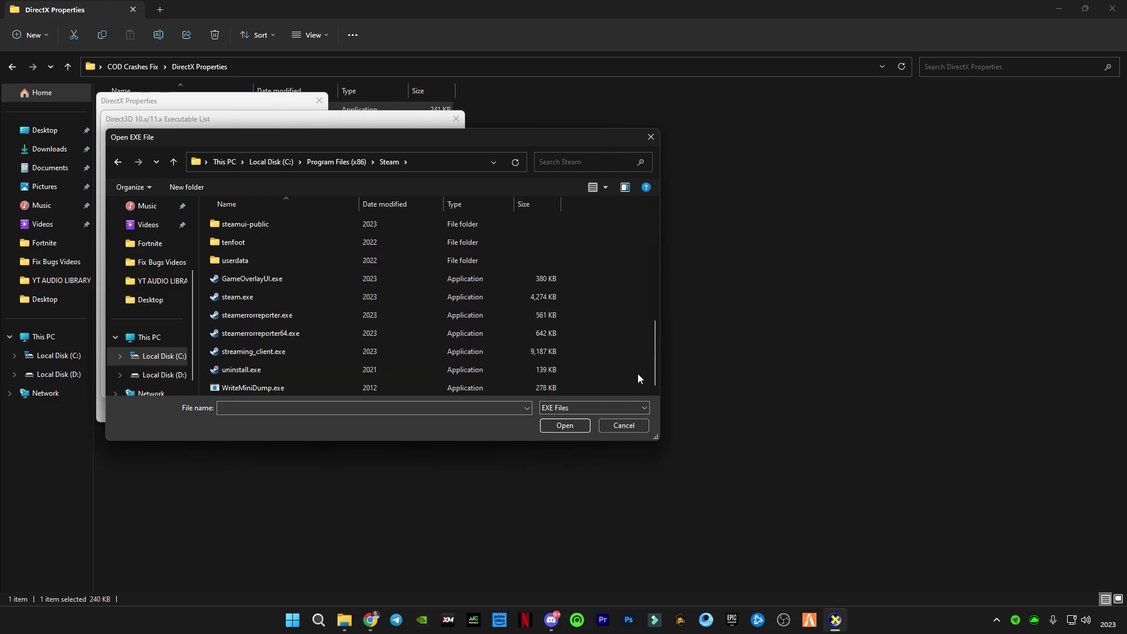
pyautogui.click(244, 299)
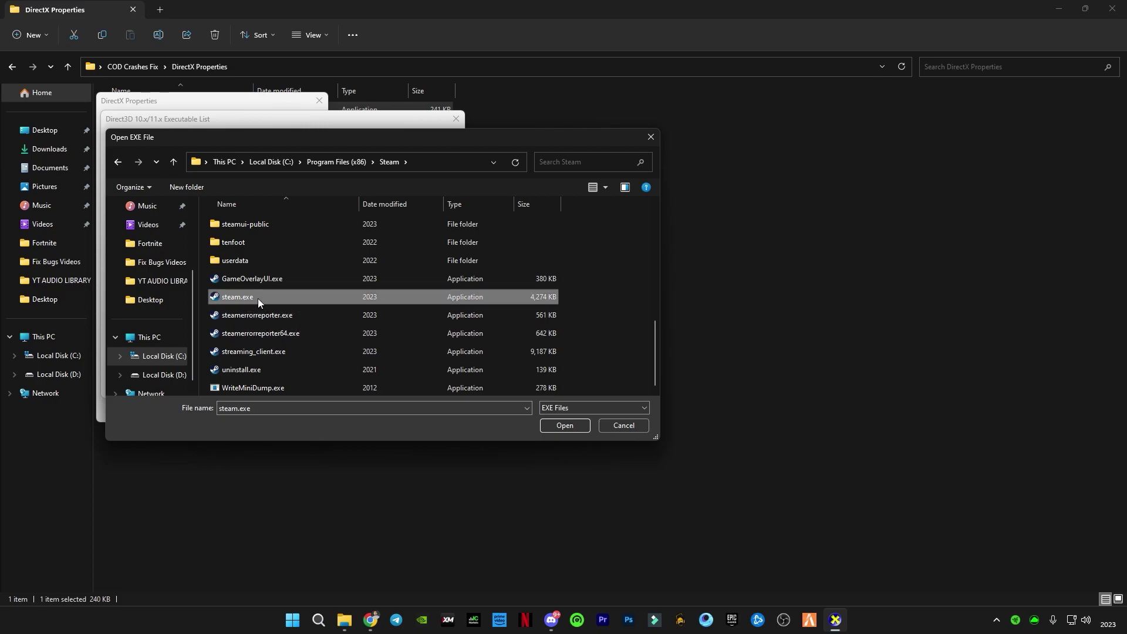
pyautogui.click(562, 427)
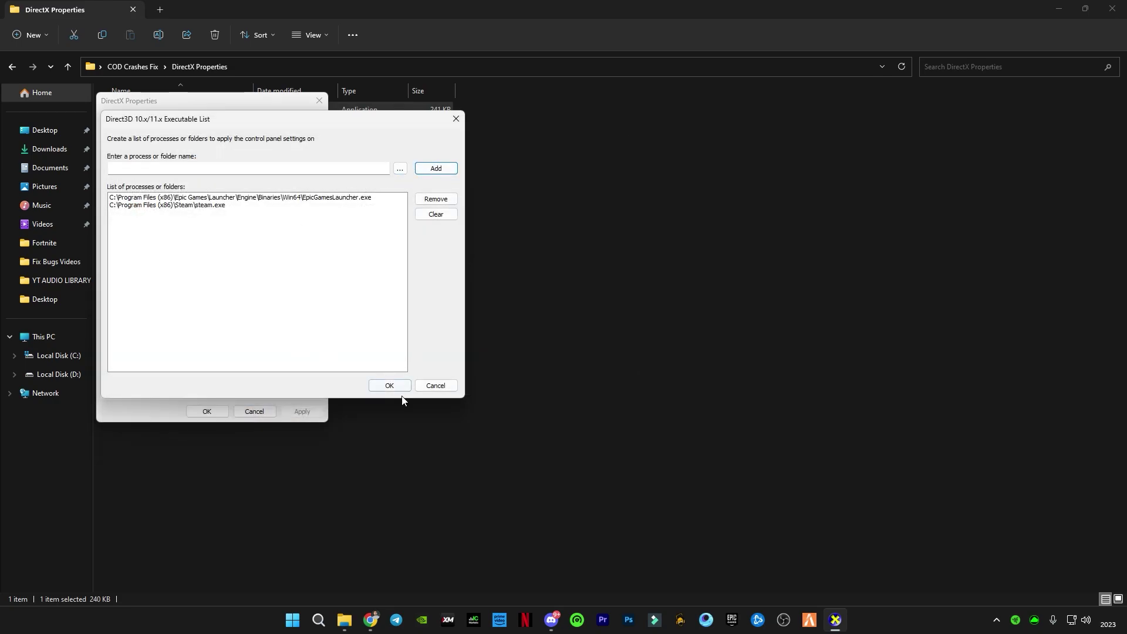
# Step: Save the executable list and DirectX Properties with Force WARP, then close it
pyautogui.click(402, 388)
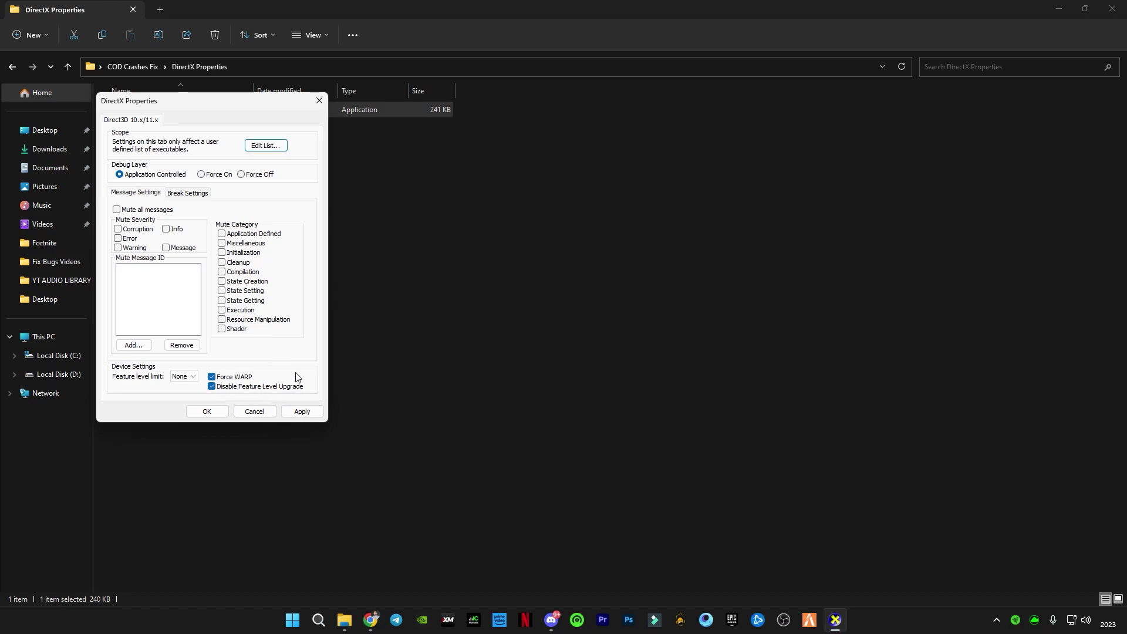
pyautogui.click(303, 411)
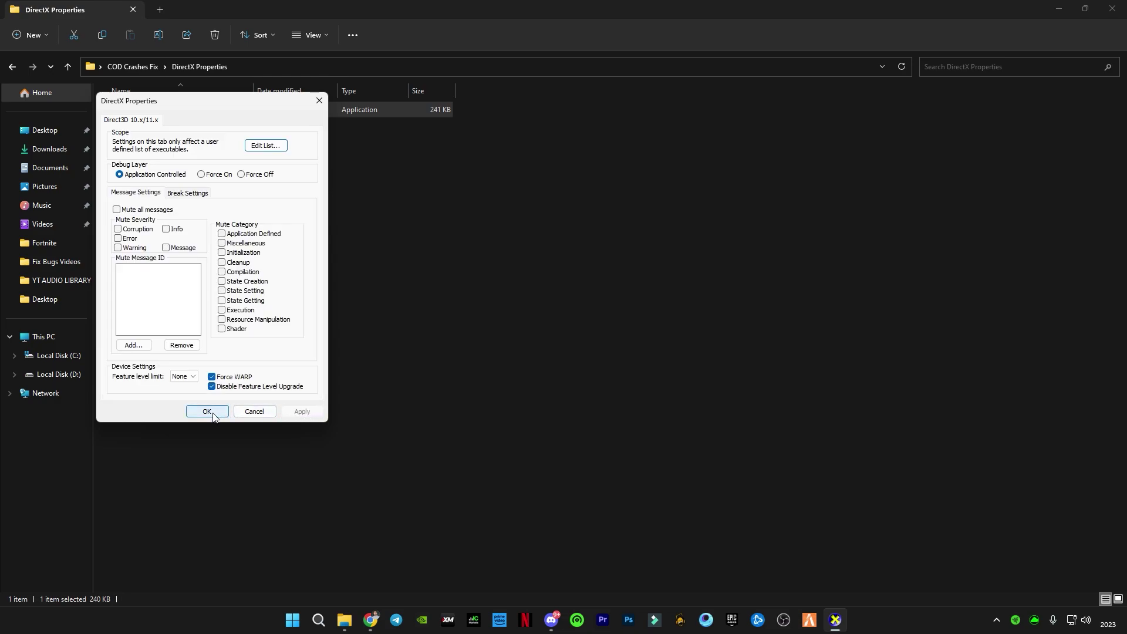
pyautogui.click(207, 411)
pyautogui.click(12, 66)
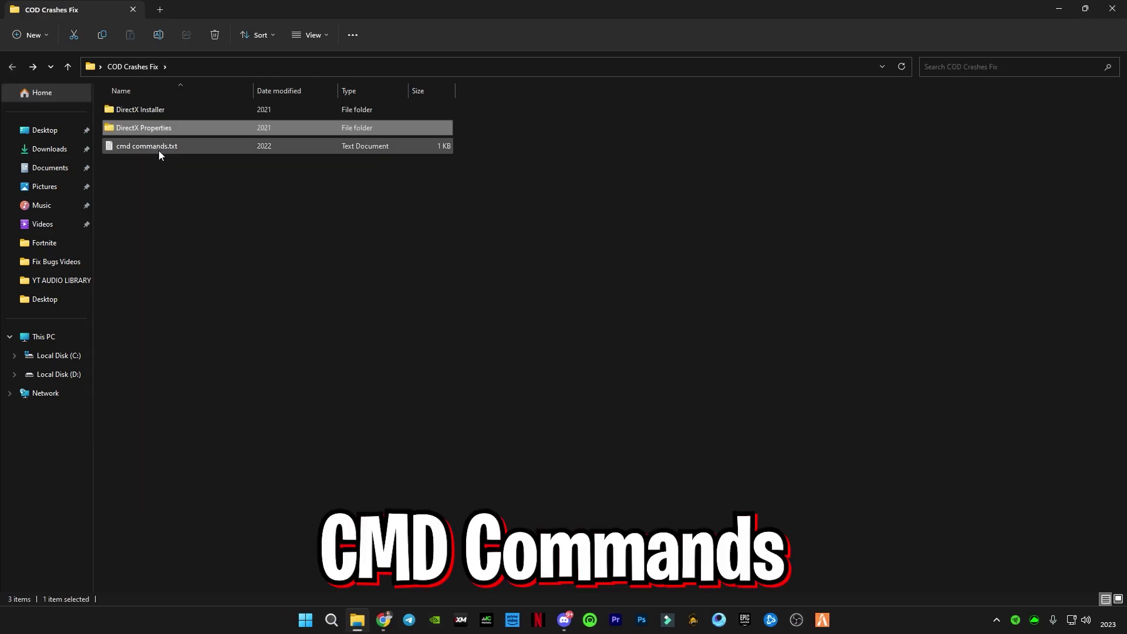
# Step: Open cmd commands.txt, start Command Prompt as administrator, and select the powercfg Ultimate plan line
pyautogui.doubleClick(148, 149)
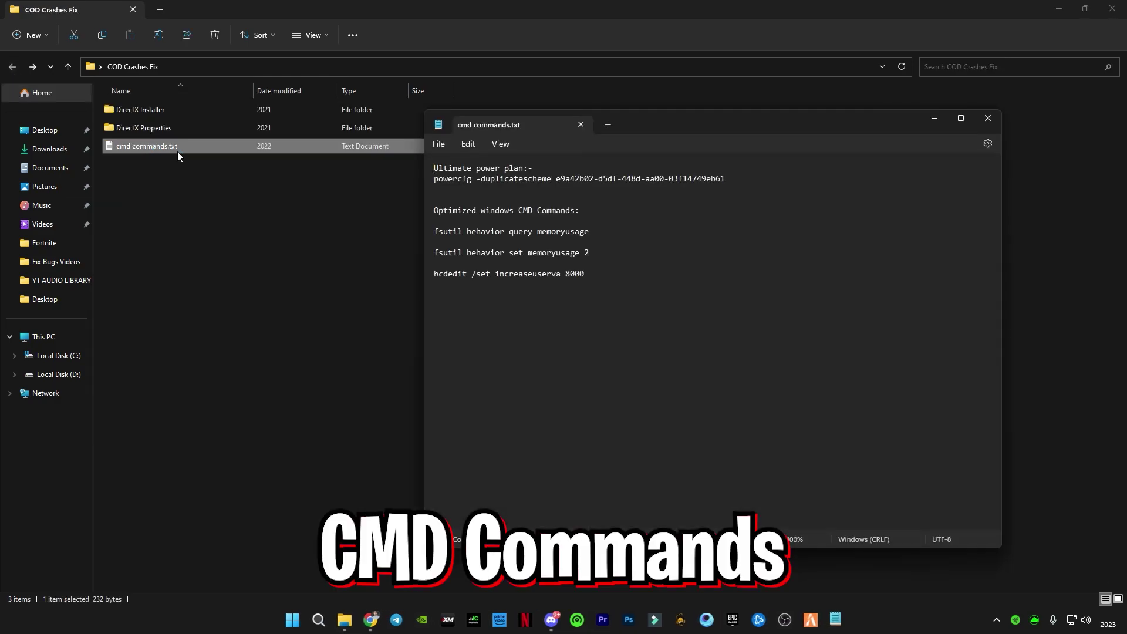
pyautogui.click(319, 620)
pyautogui.write('cmd')
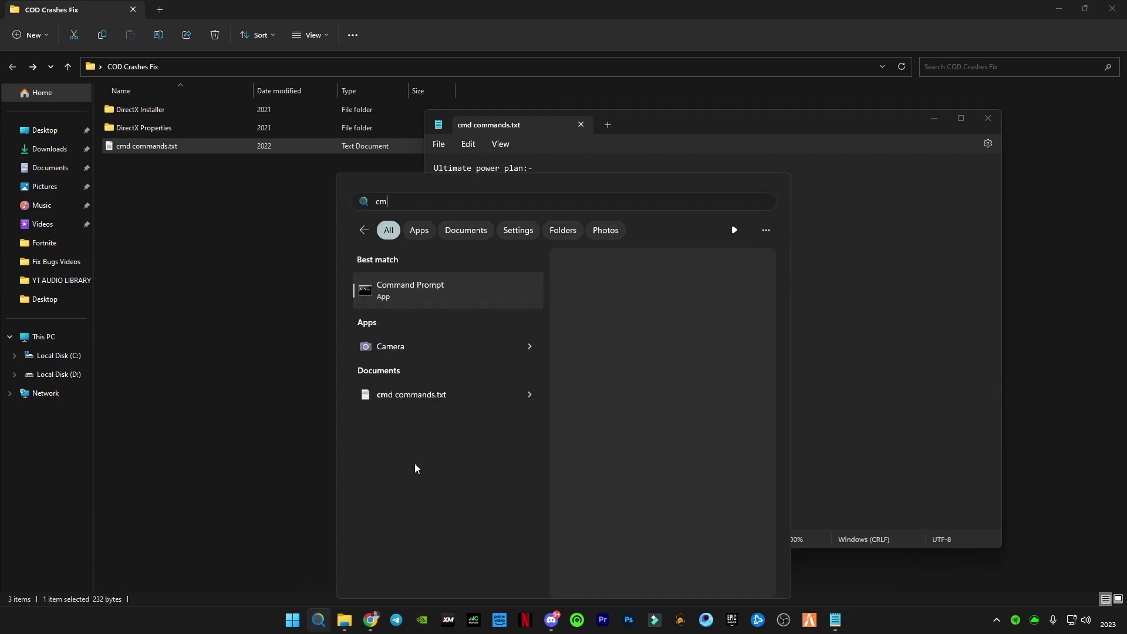
pyautogui.rightClick(408, 288)
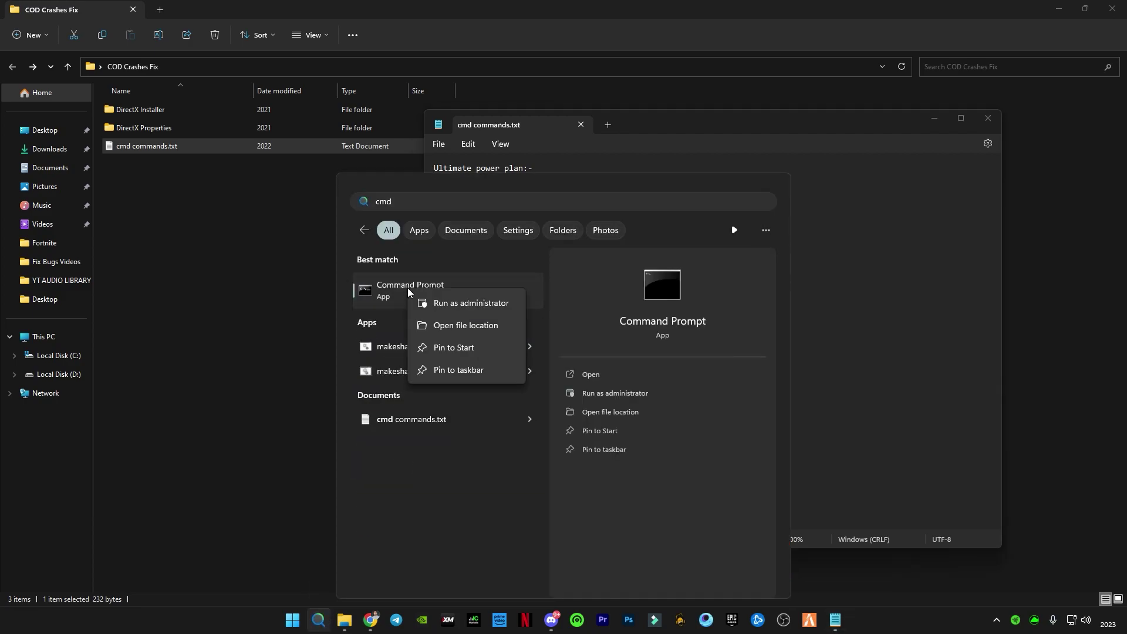
pyautogui.click(442, 302)
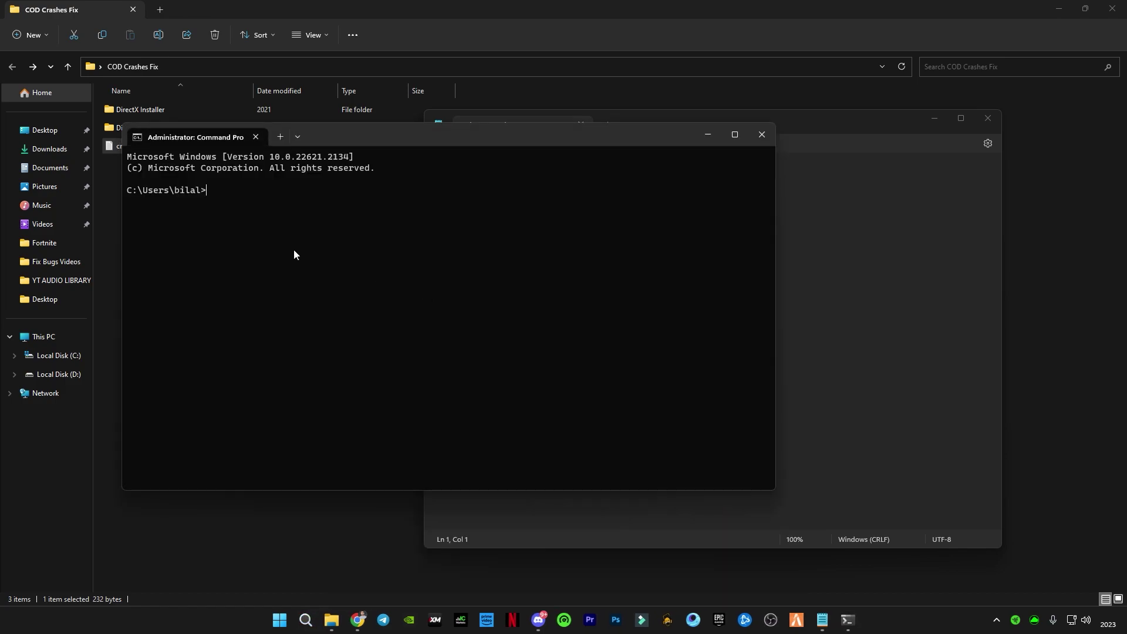
pyautogui.moveTo(379, 148); pyautogui.dragTo(537, 309)
pyautogui.moveTo(725, 178); pyautogui.dragTo(435, 178)
pyautogui.press('super+c')
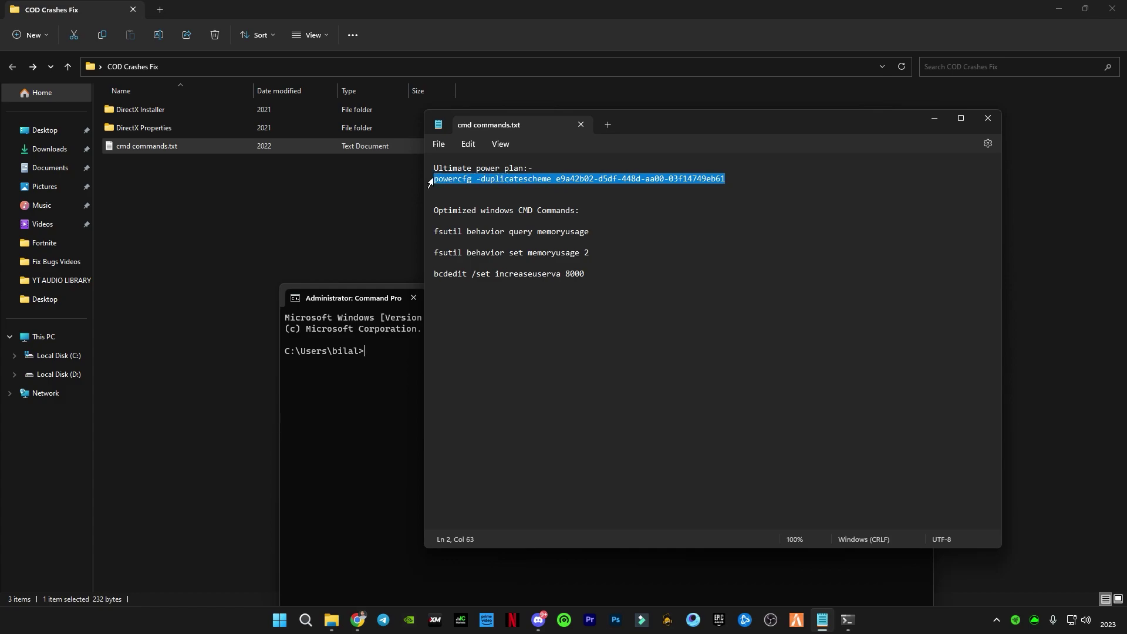
# Step: Paste and run the powercfg Ultimate Performance command
pyautogui.click(391, 354)
pyautogui.rightClick(391, 354)
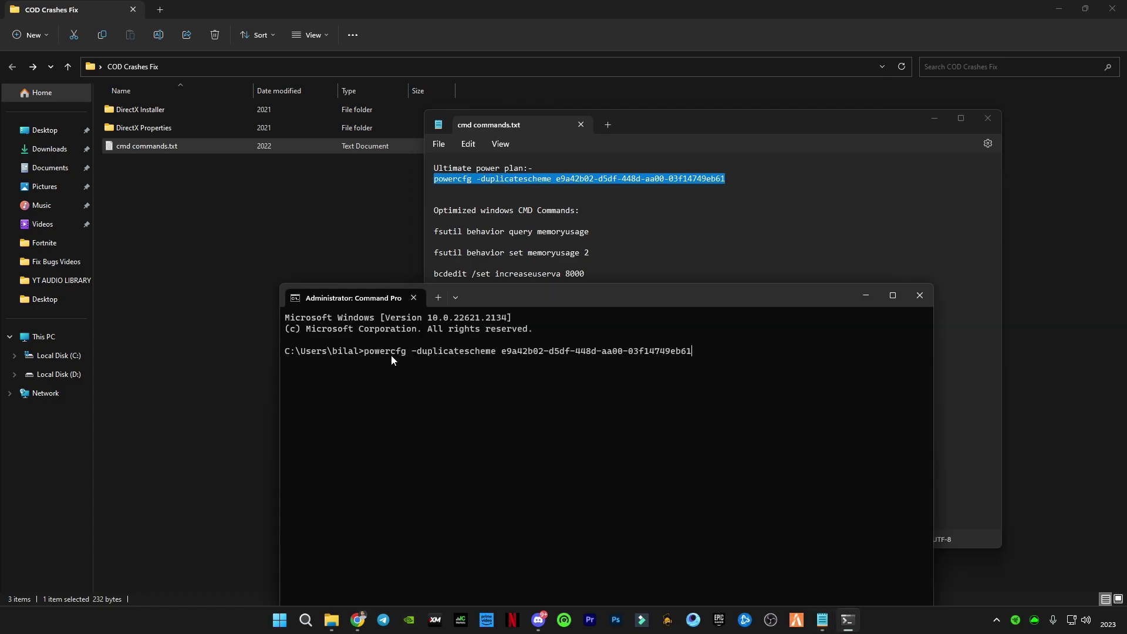
pyautogui.press('Return')
# Step: Paste and run the fsutil memoryusage 2 and bcdedit increaseuserva 8000 commands
pyautogui.moveTo(436, 231); pyautogui.dragTo(587, 280)
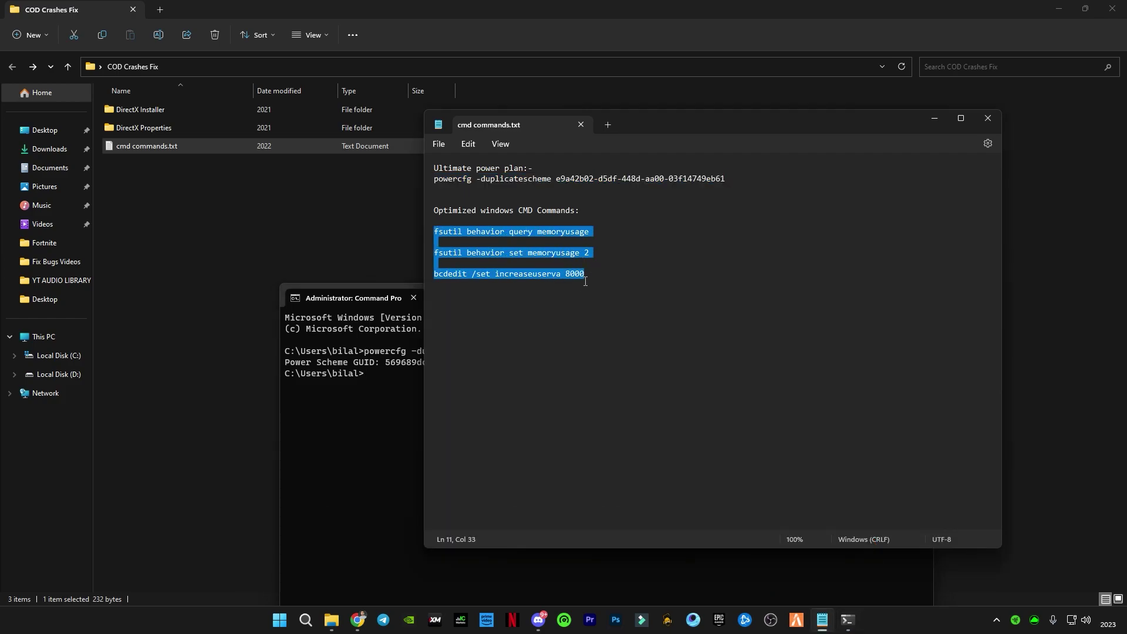
pyautogui.click(366, 390)
pyautogui.rightClick(390, 383)
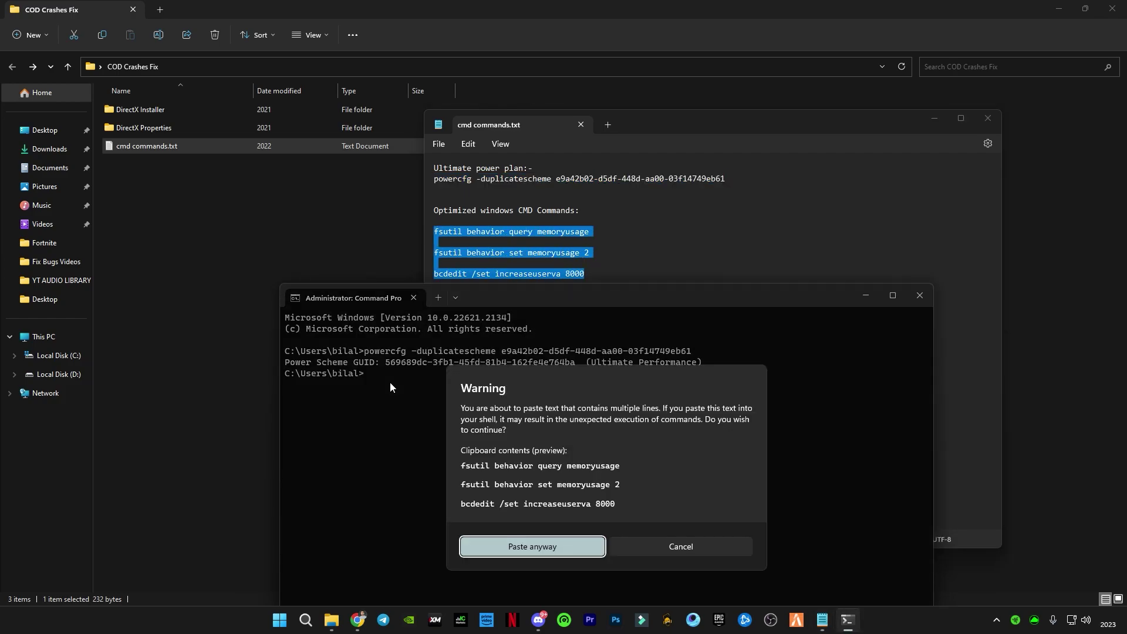
pyautogui.press('Return')
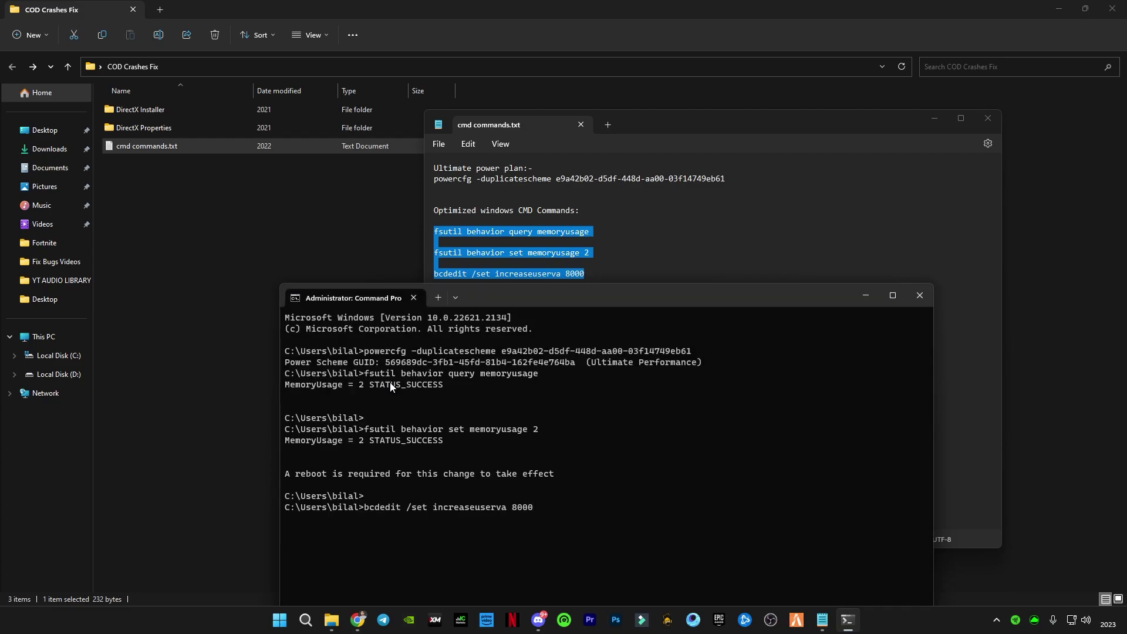
pyautogui.press('Return')
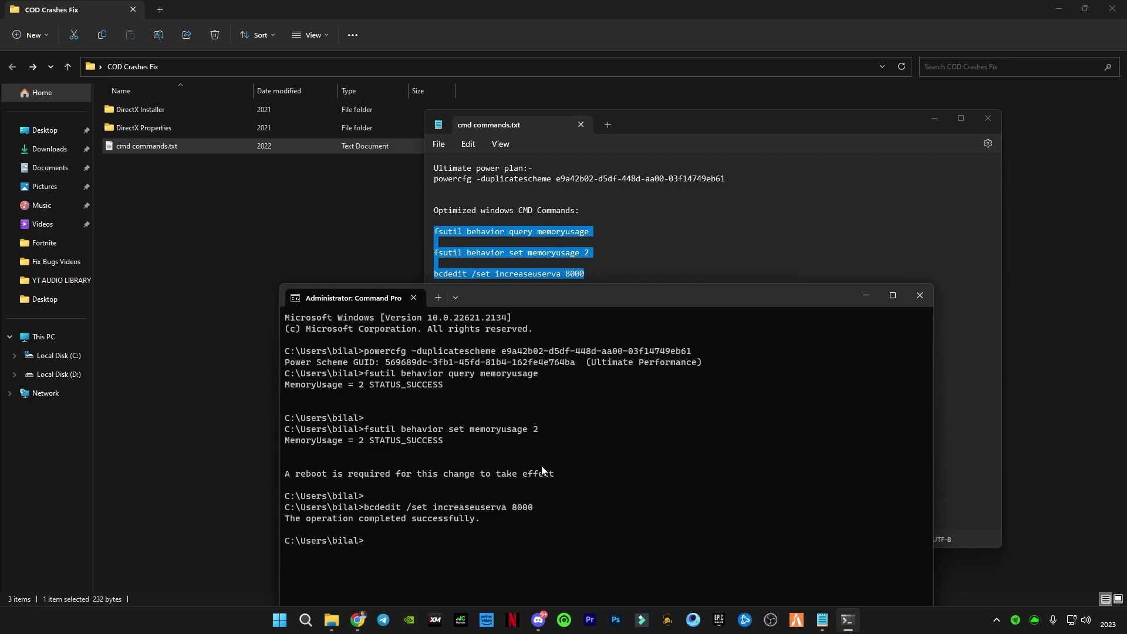
# Step: Exit Command Prompt and close Notepad and the COD Crashes Fix window
pyautogui.moveTo(586, 303); pyautogui.dragTo(585, 281)
pyautogui.write('exit')
pyautogui.press('Return')
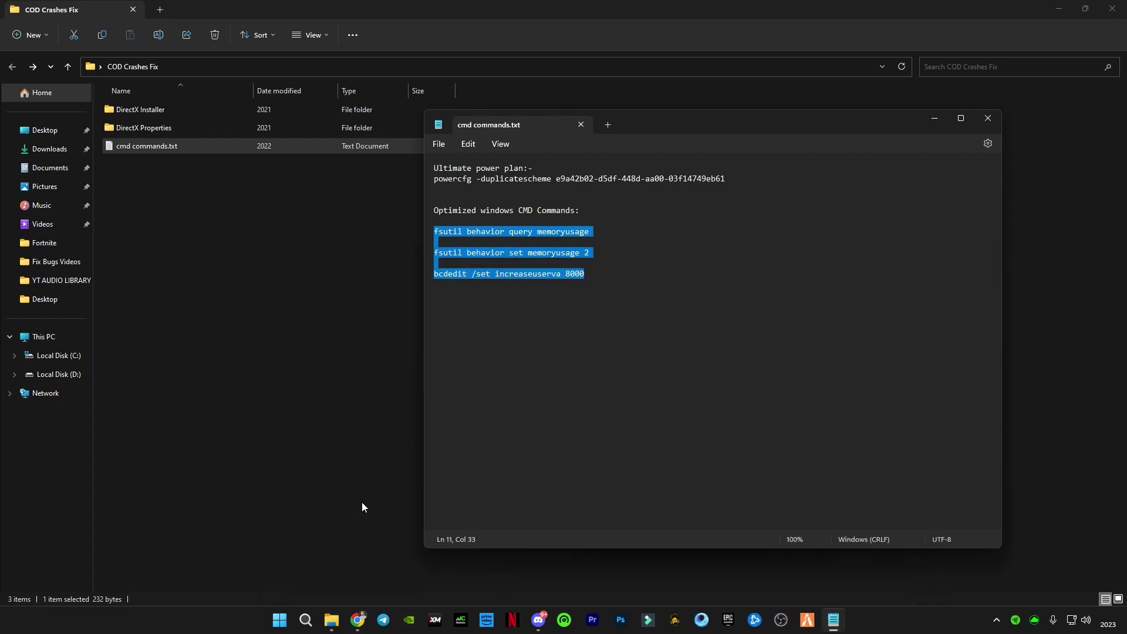
pyautogui.click(988, 118)
pyautogui.click(1122, 5)
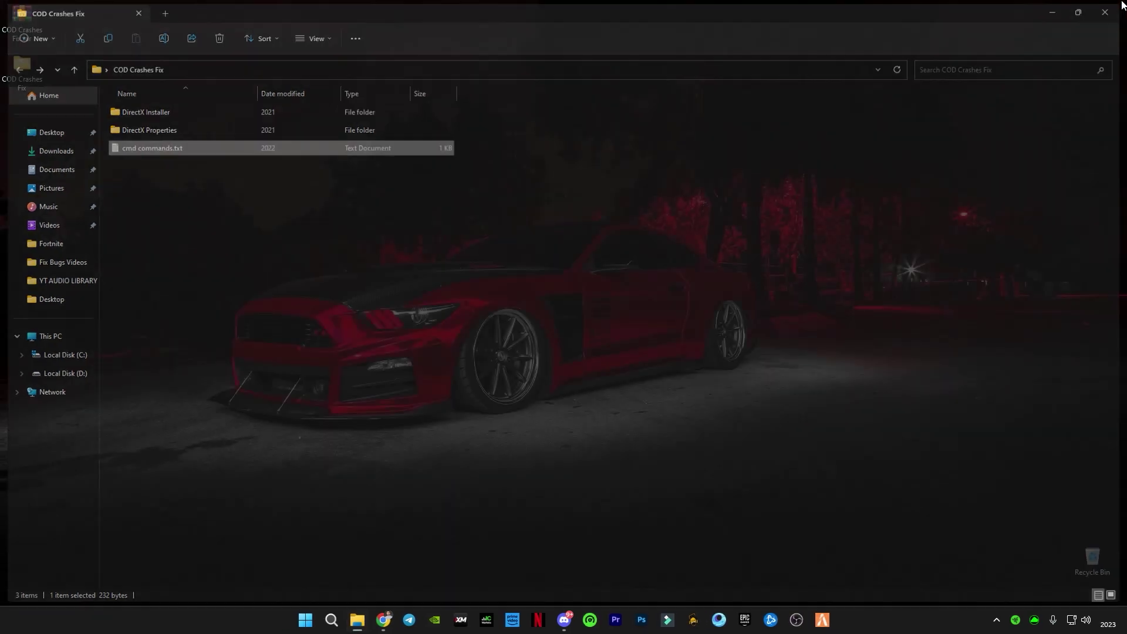